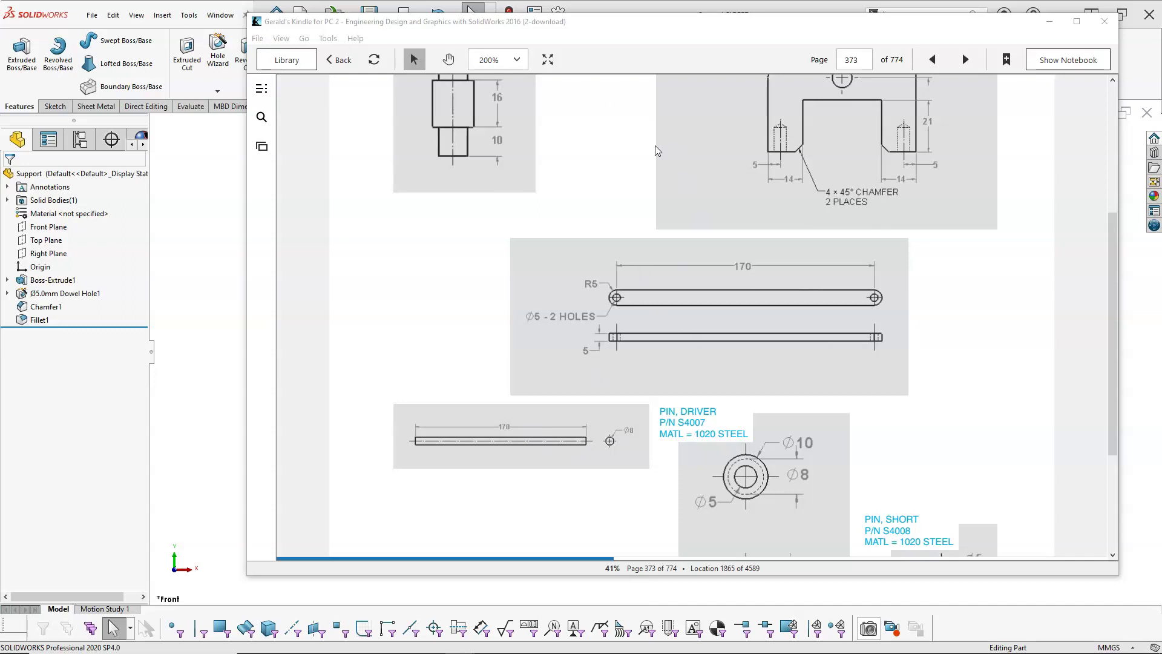
Move the reference drawing window out of the way and create a new part from the Part mm template
drag(605, 30, 1161, 30)
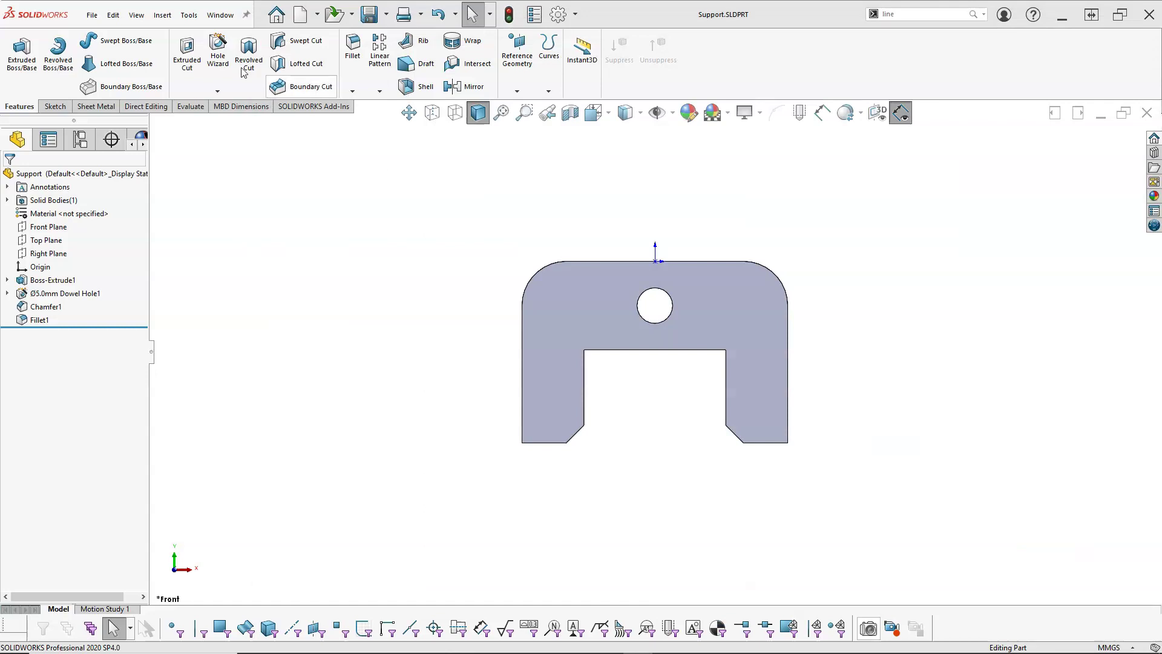
click(295, 15)
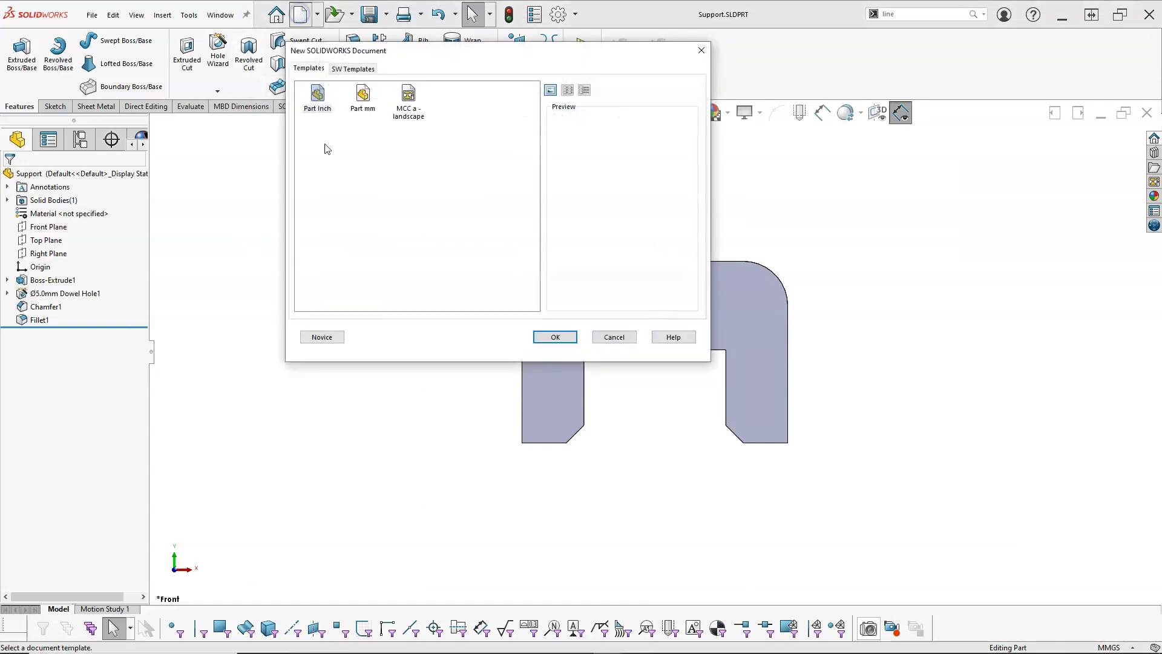
double_click(362, 94)
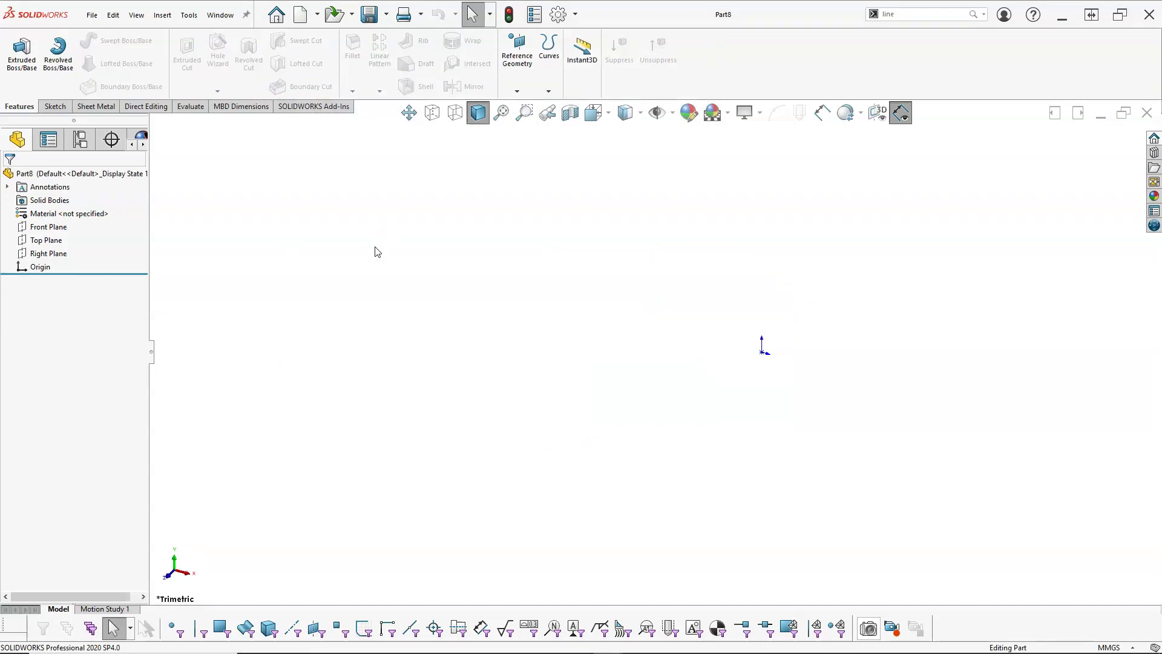
Start a sketch on the Front Plane and draw a circle about 12 mm in diameter centred on the origin
click(48, 226)
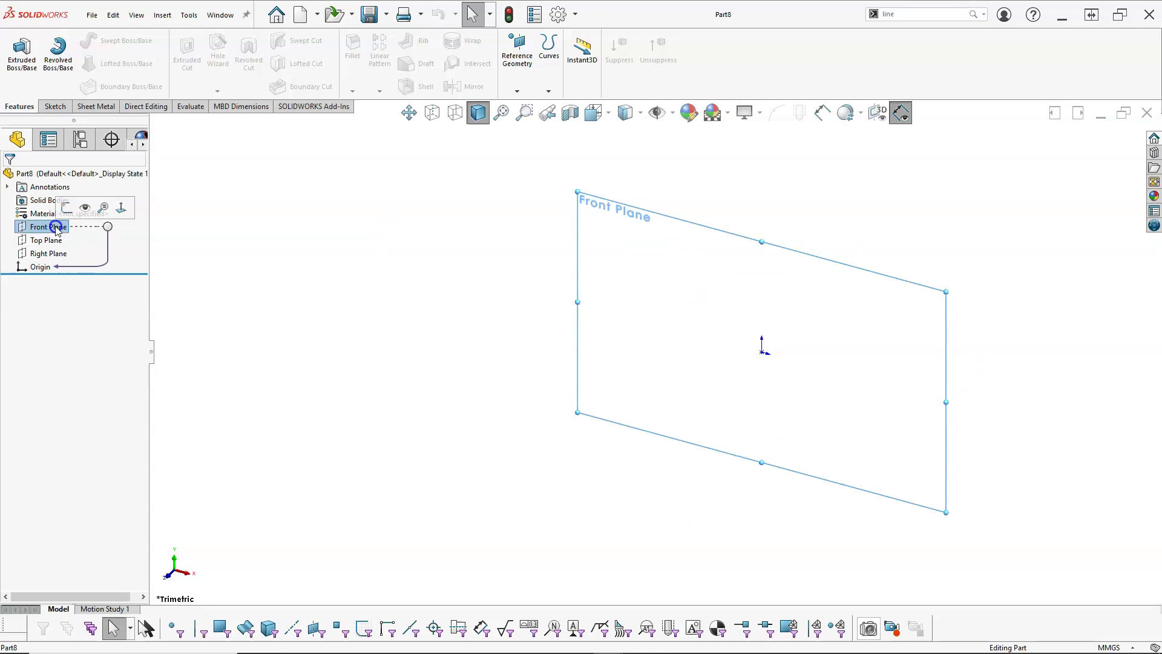
click(66, 206)
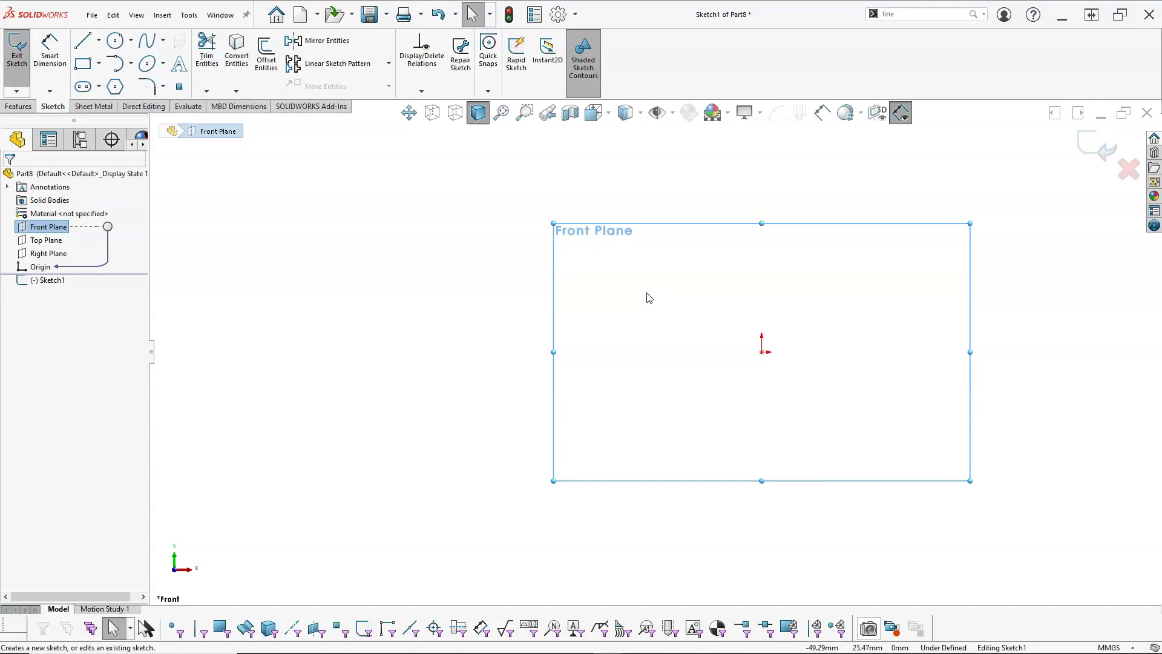
key(s)
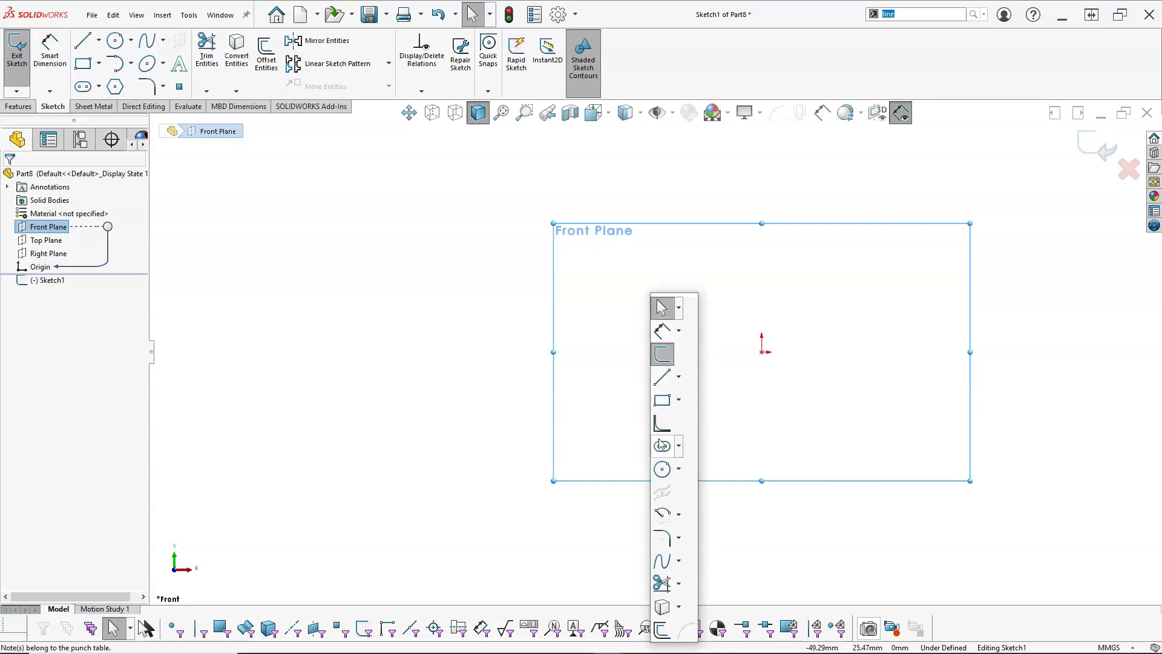
click(664, 471)
drag(763, 352, 775, 361)
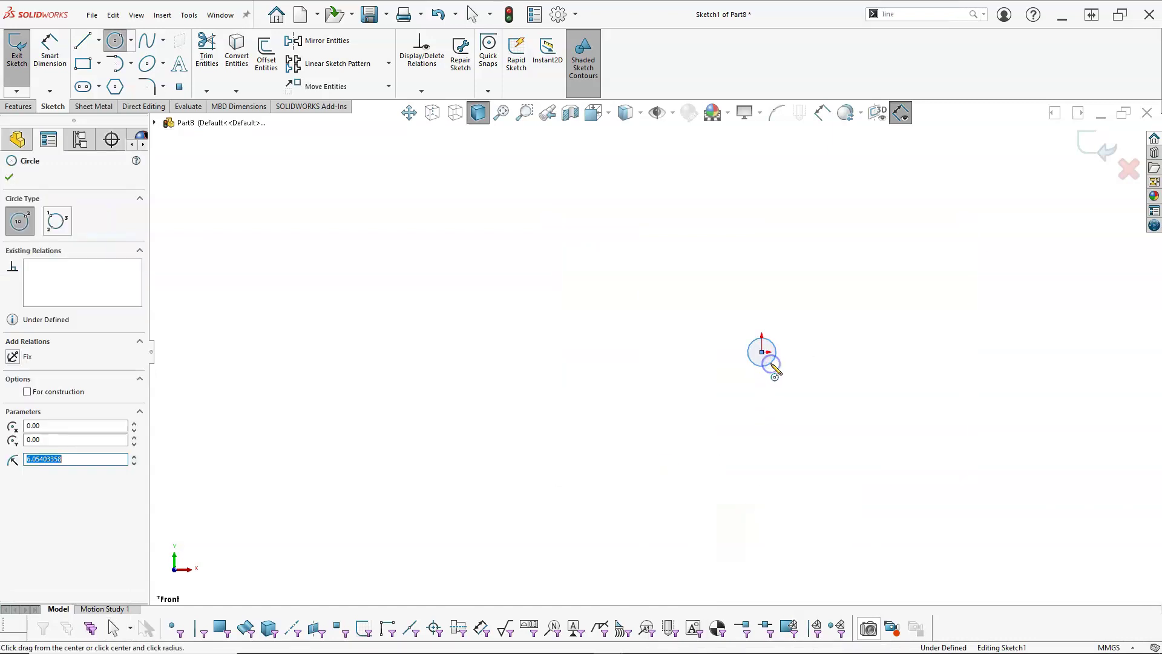
Dimension the circle's diameter and set it to 8 mm
right_click(812, 374)
click(931, 354)
click(772, 365)
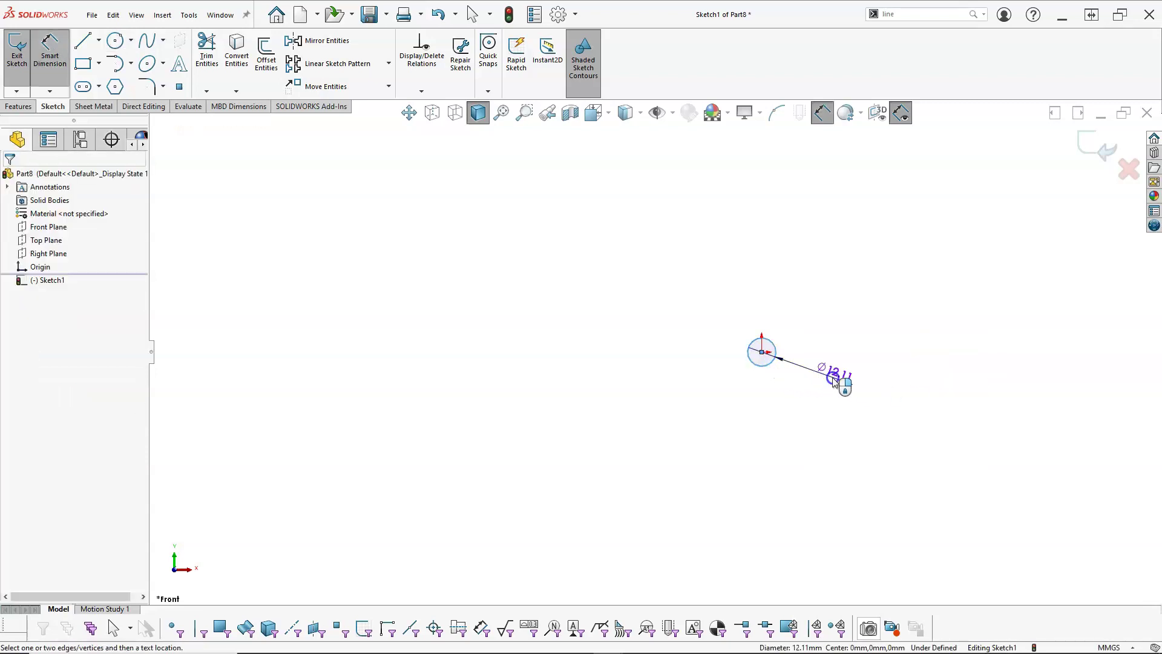
click(834, 379)
text(8)
key(Return)
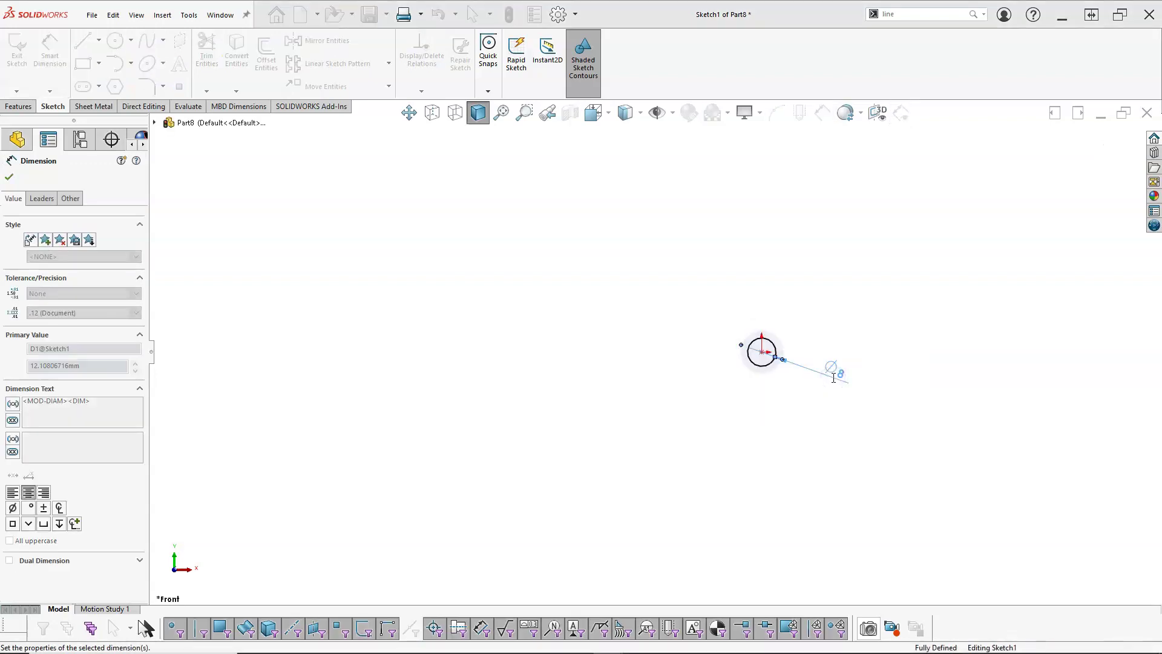
Extrude the circle as a boss with a blind depth of 170 mm and show it in isometric view
click(25, 109)
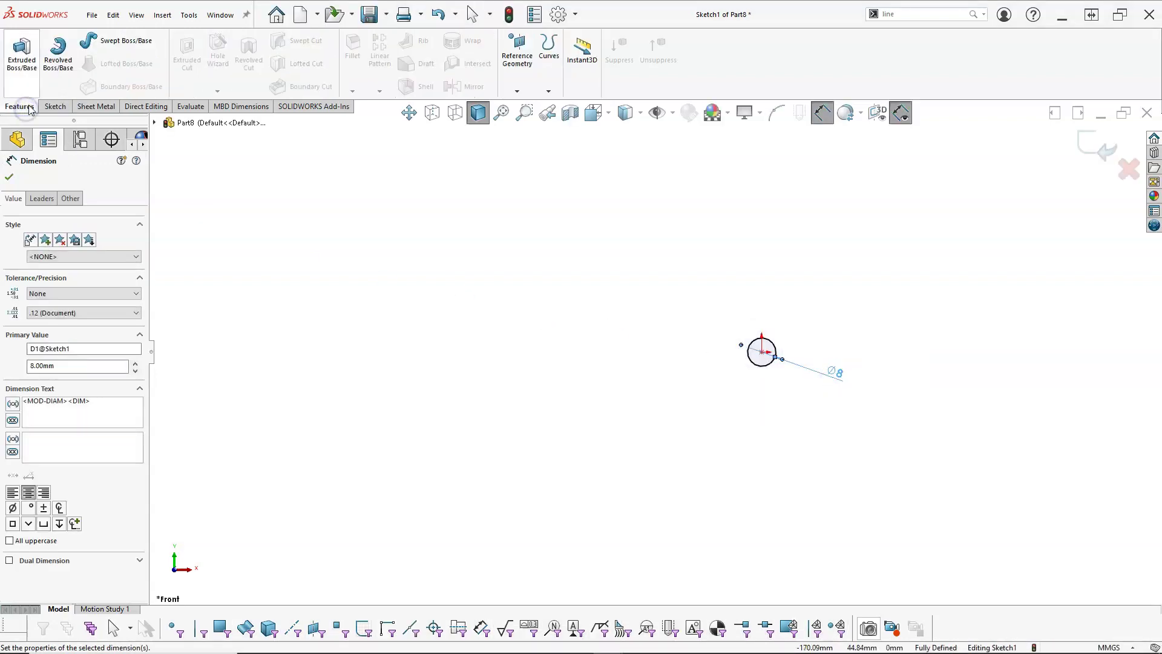
click(22, 52)
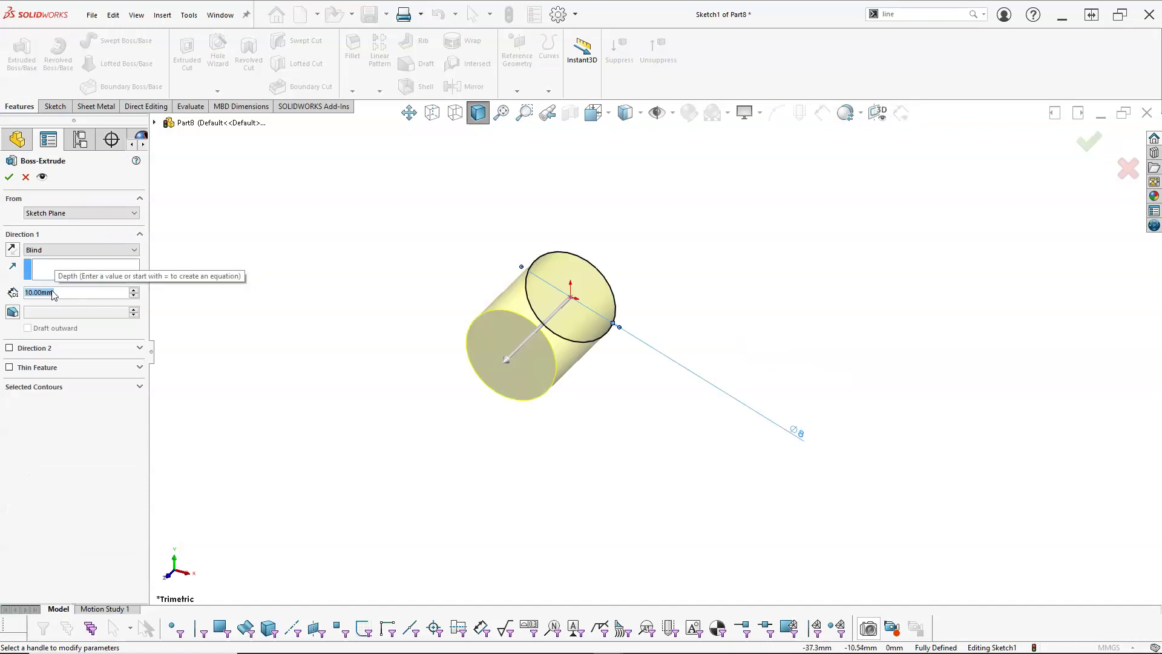
text(170)
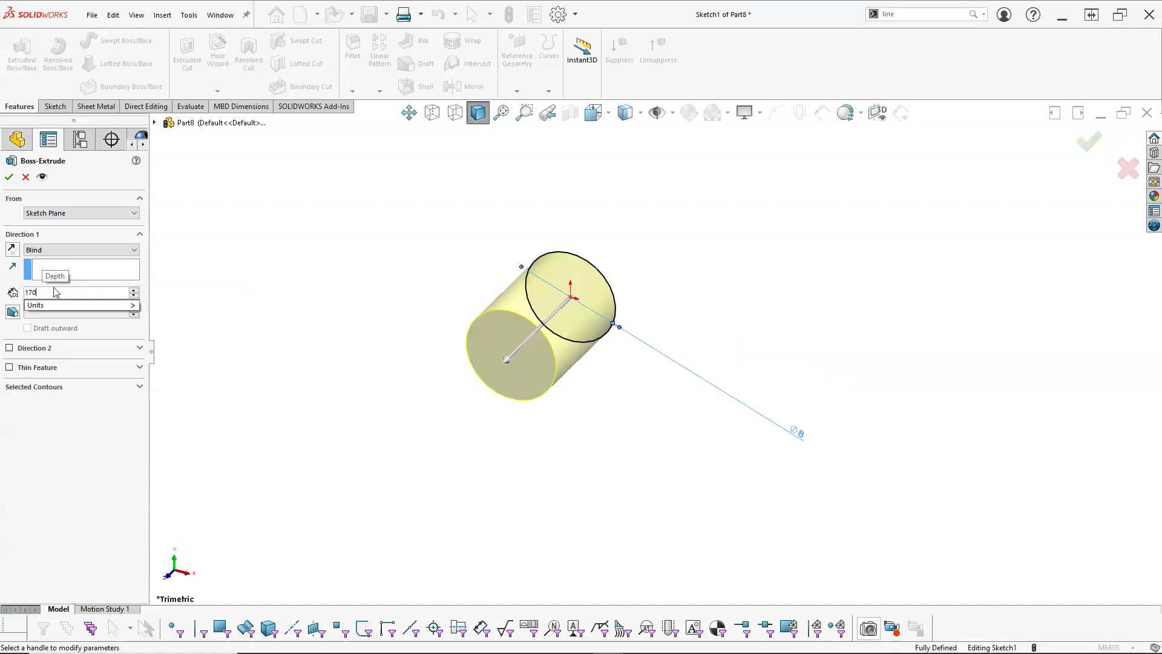
key(Return)
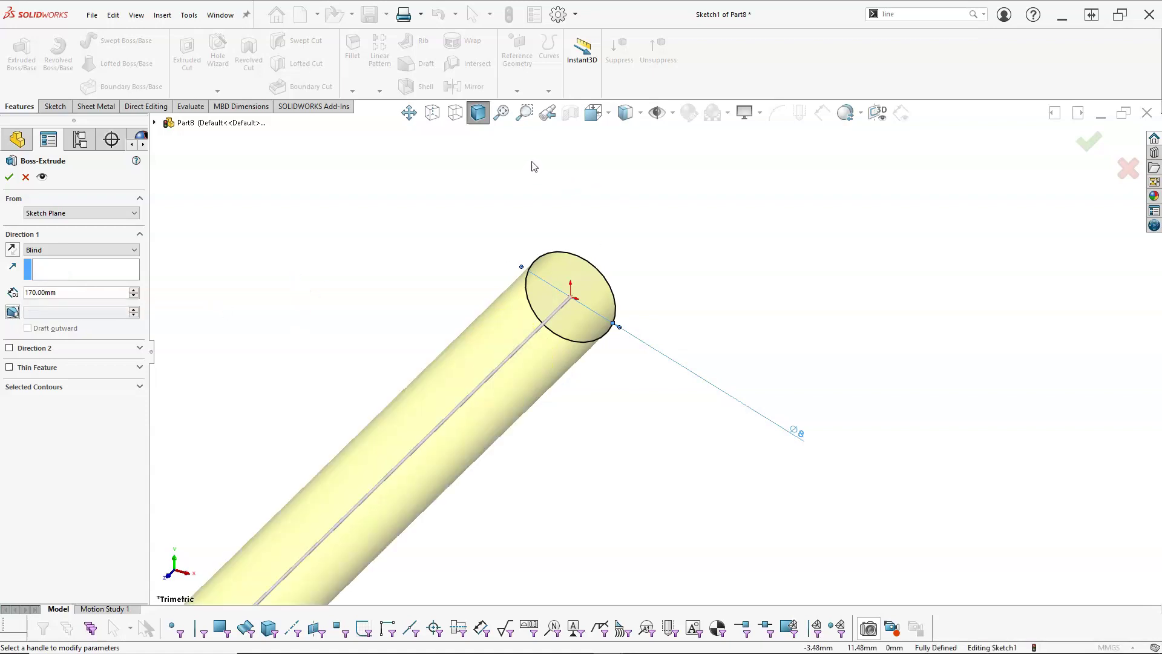
key(ctrl+1)
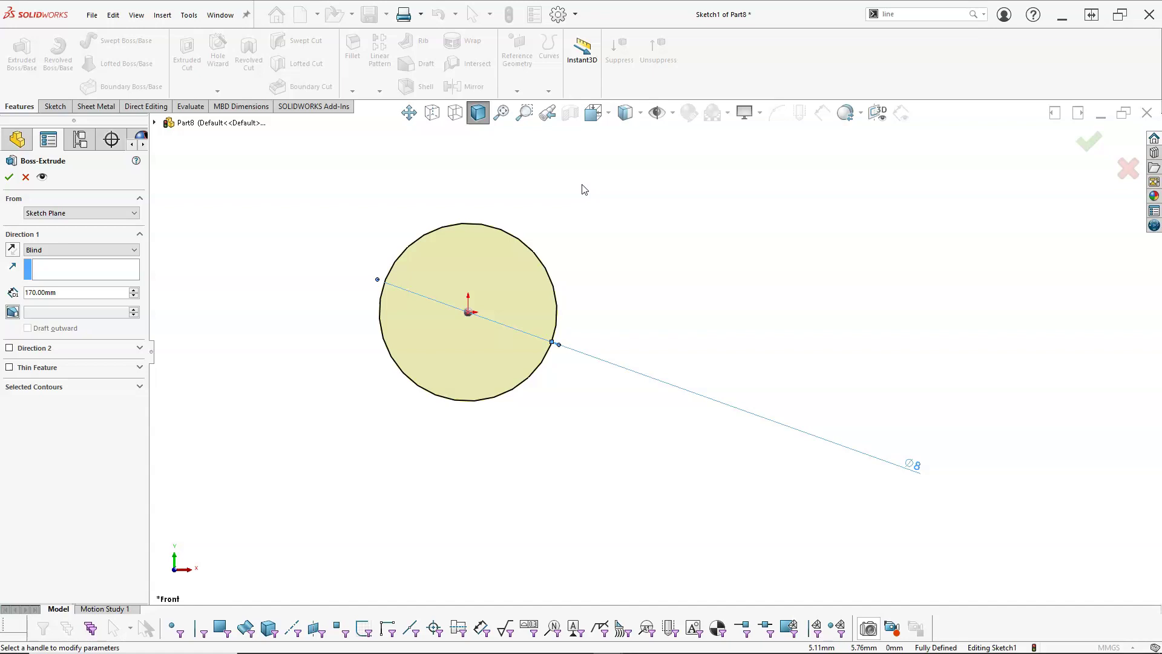
key(ctrl+2)
key(ctrl+7)
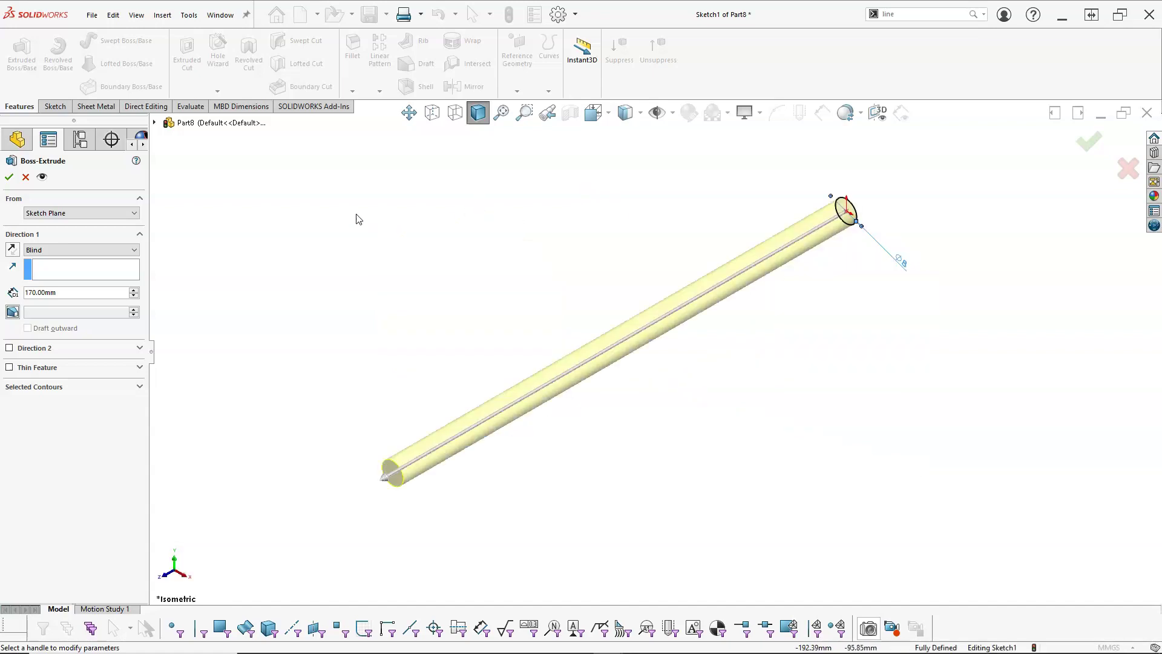
click(9, 177)
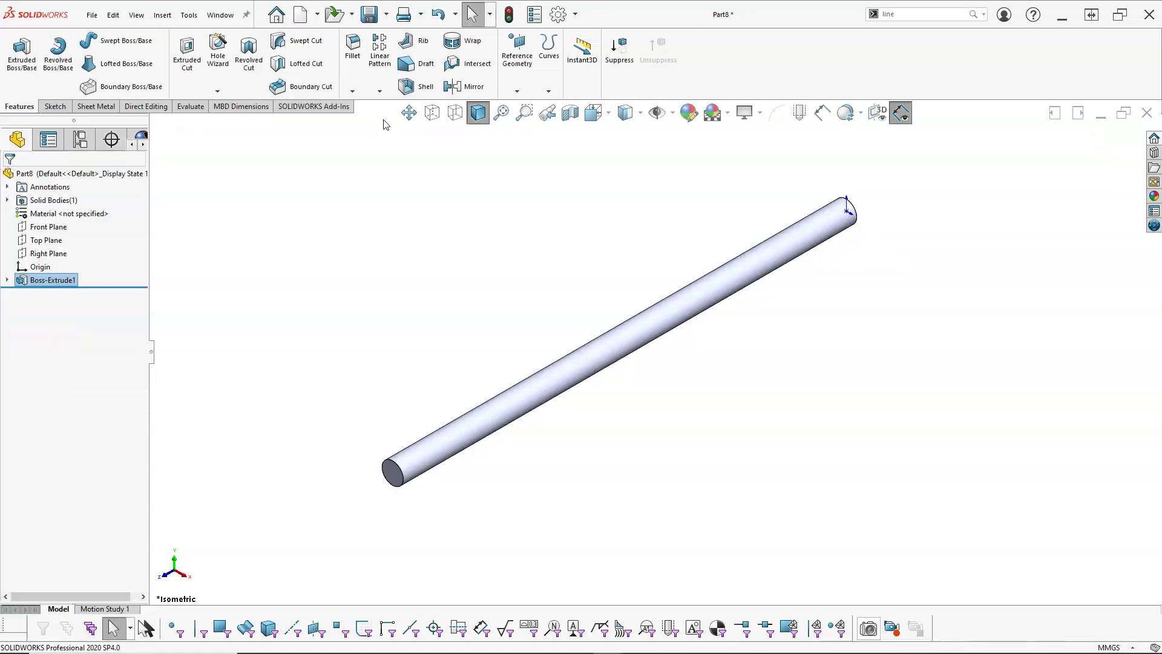
Save the part in the P5-17 folder under the file name Rod
click(369, 14)
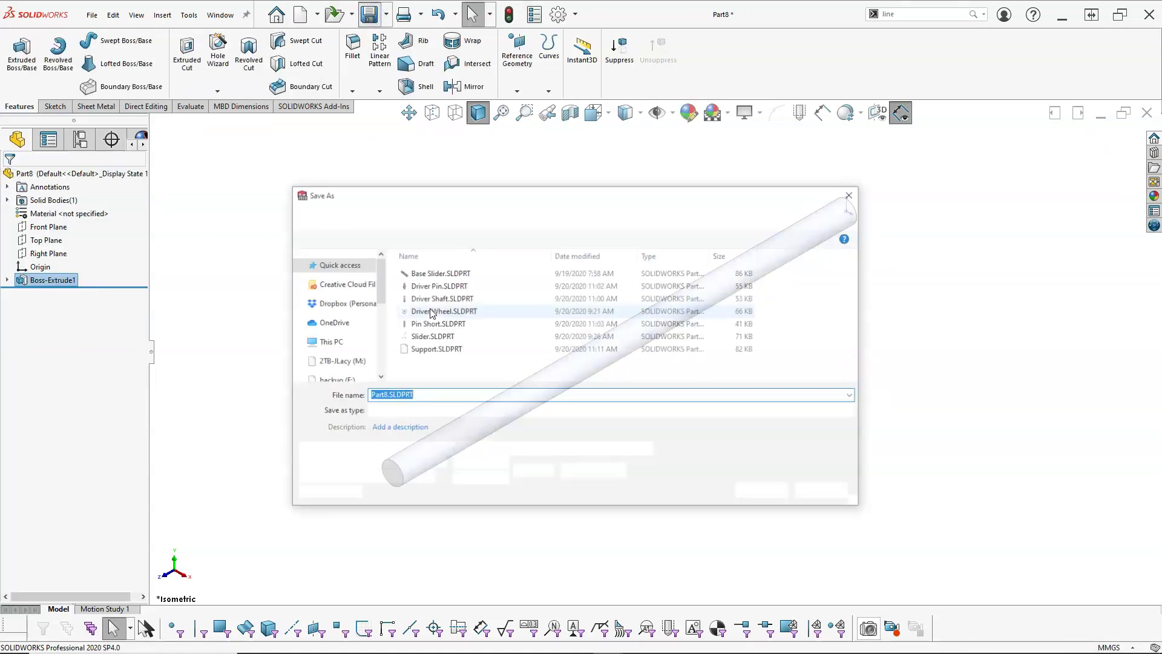
text(Ro)
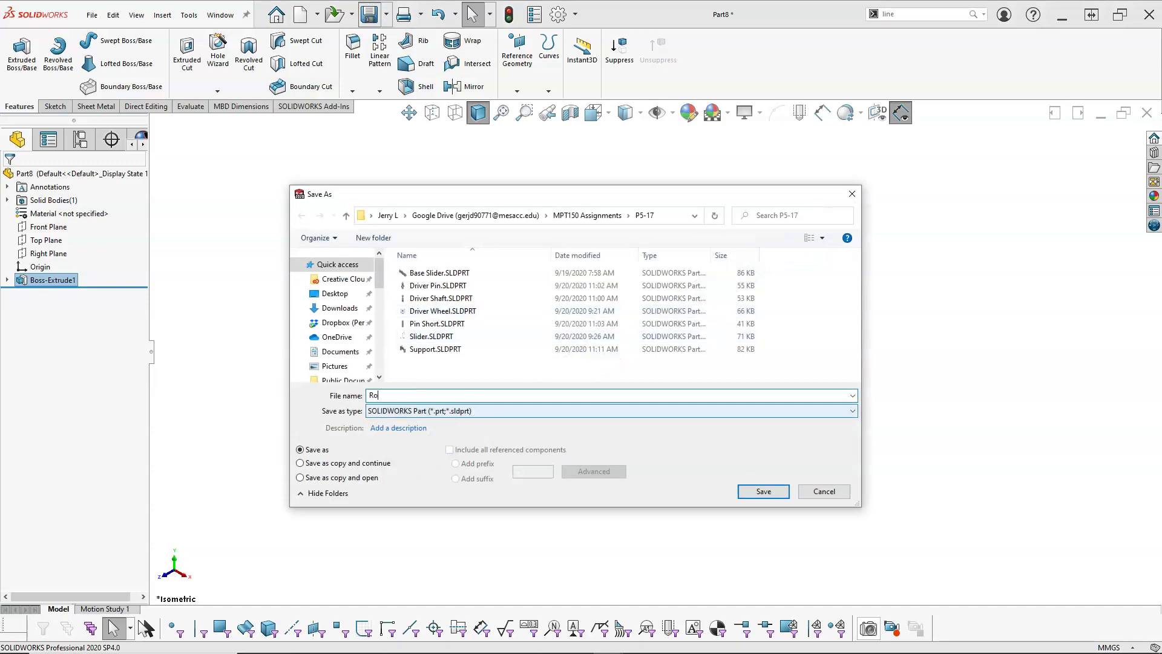
text(d)
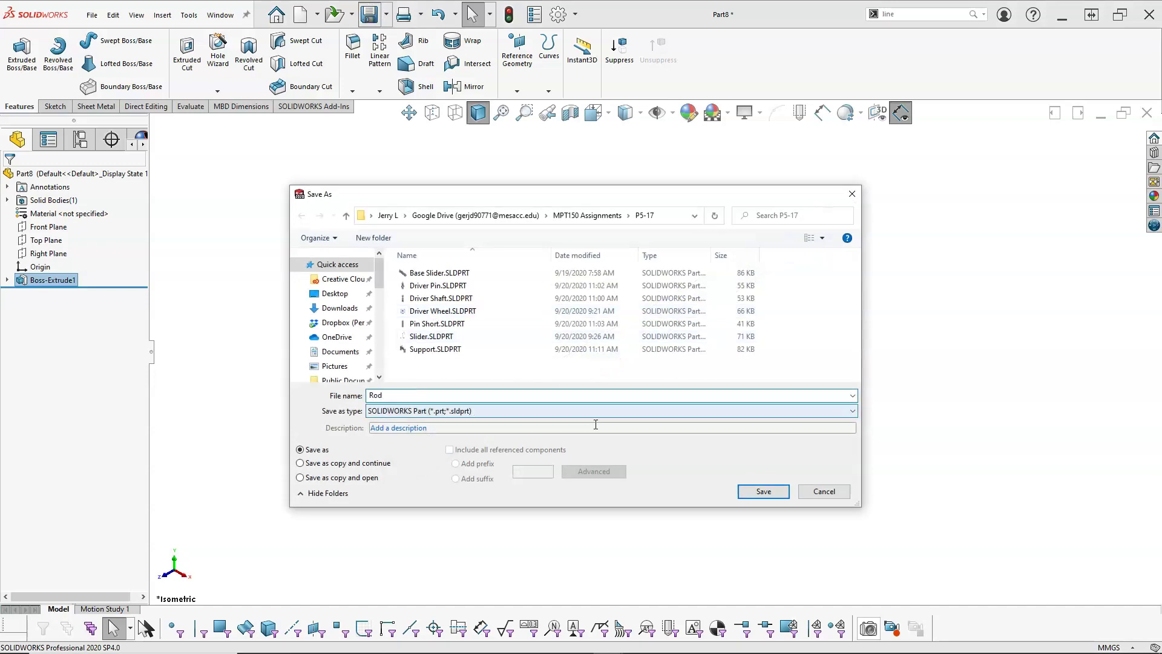
click(764, 491)
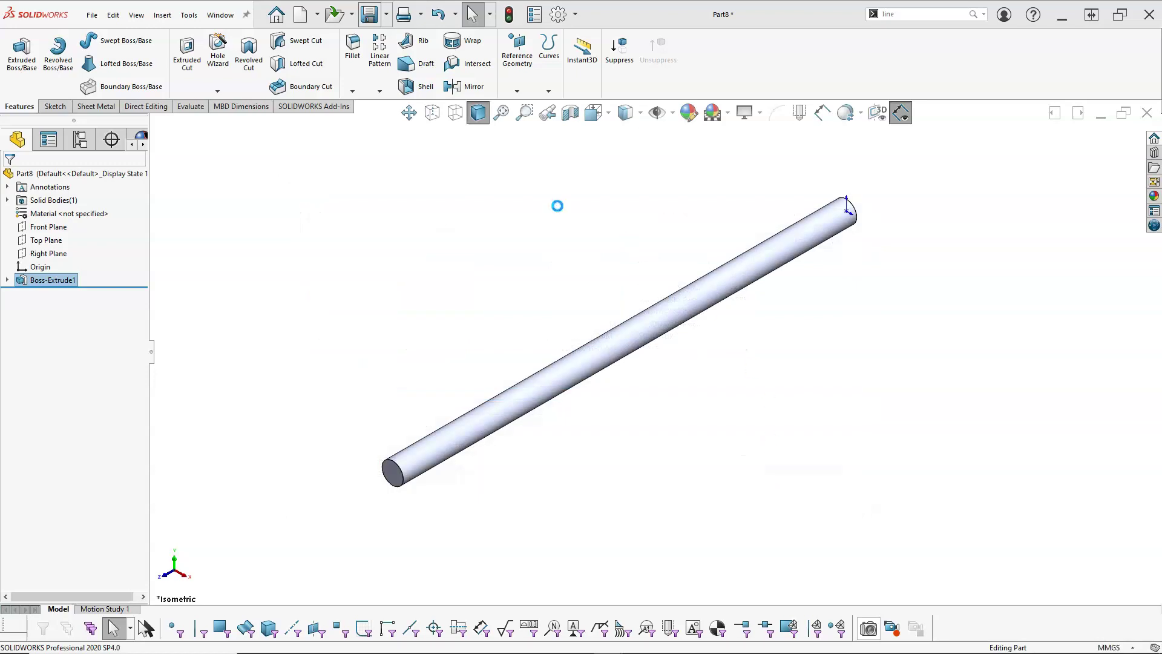
Create another new part from the Part mm template and start a sketch on its Front Plane
click(299, 13)
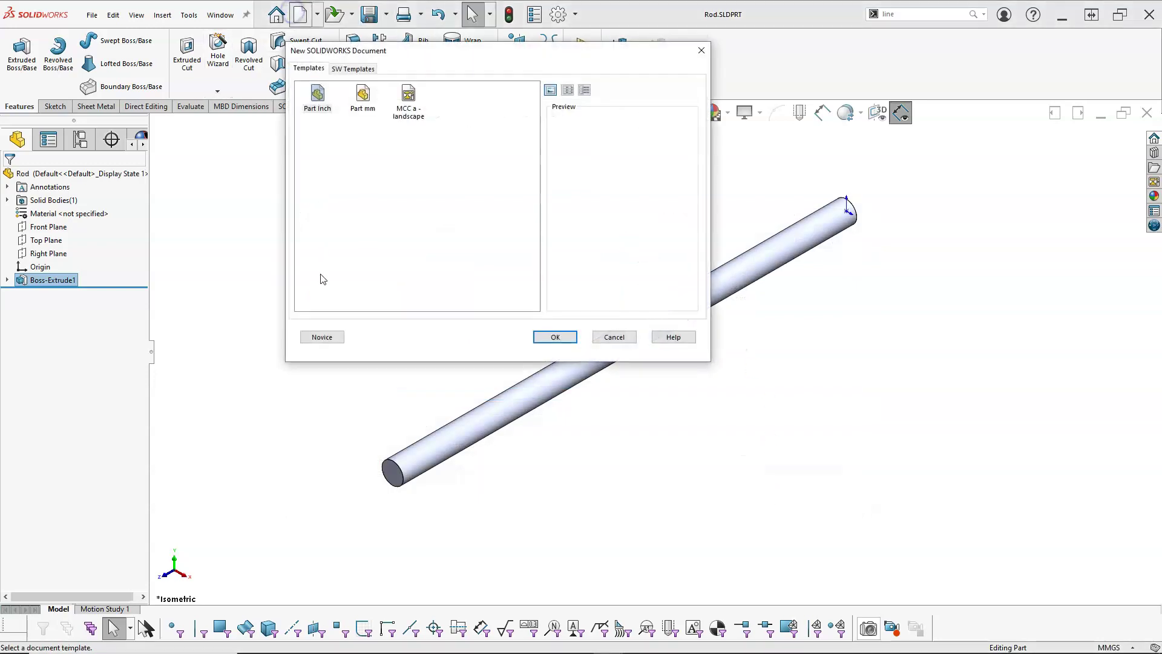
double_click(360, 103)
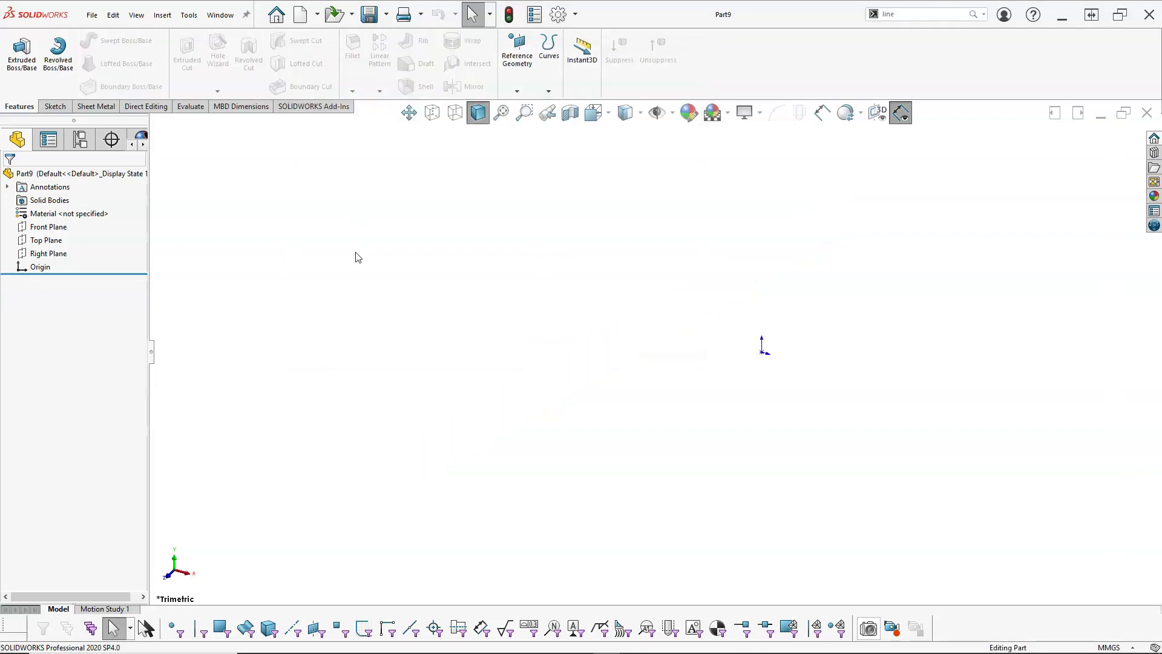
click(47, 227)
click(63, 212)
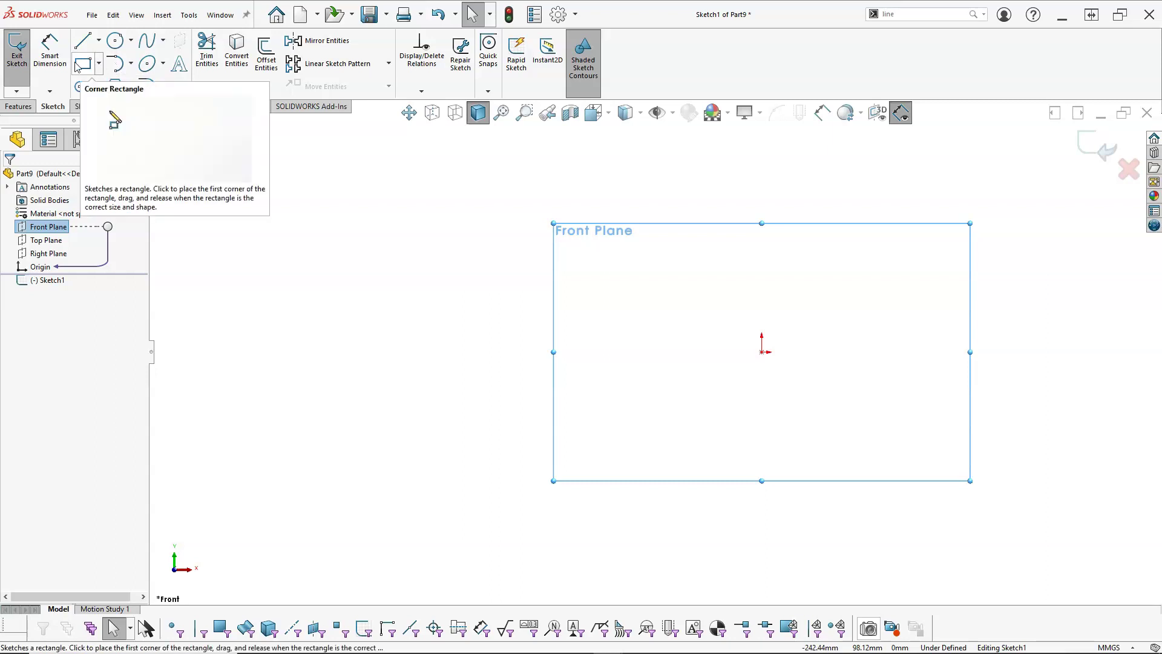
Draw a horizontal centerpoint straight slot centred on the origin, about 156 mm between arc centres and 12 mm wide
click(100, 65)
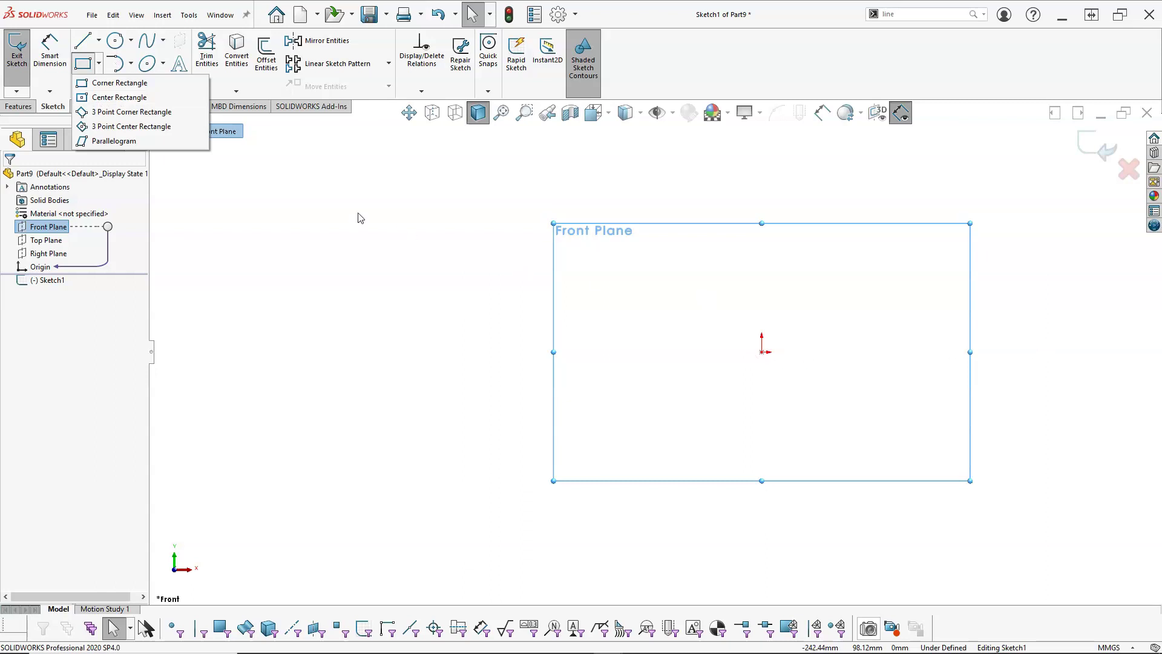
click(305, 196)
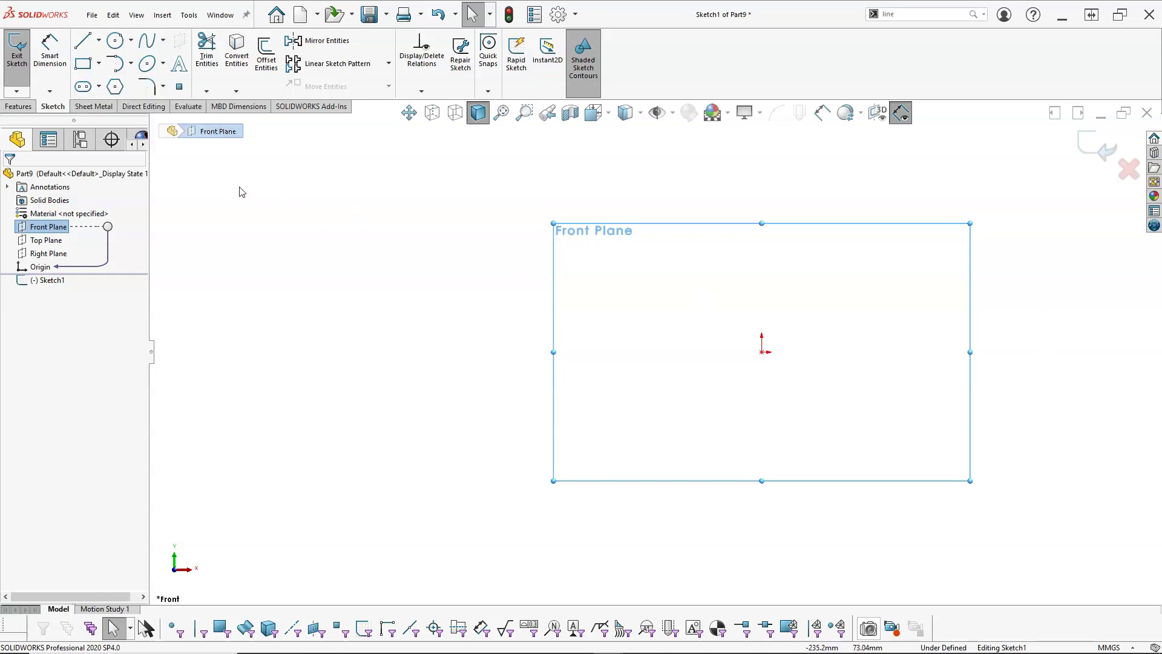
click(99, 89)
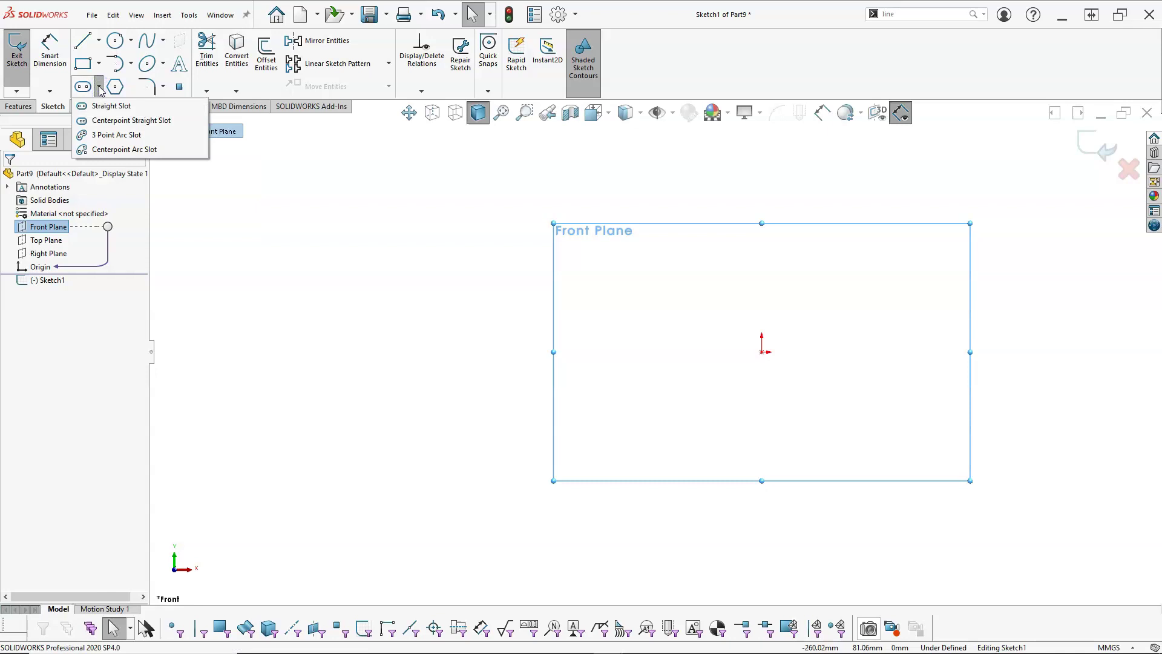
click(104, 121)
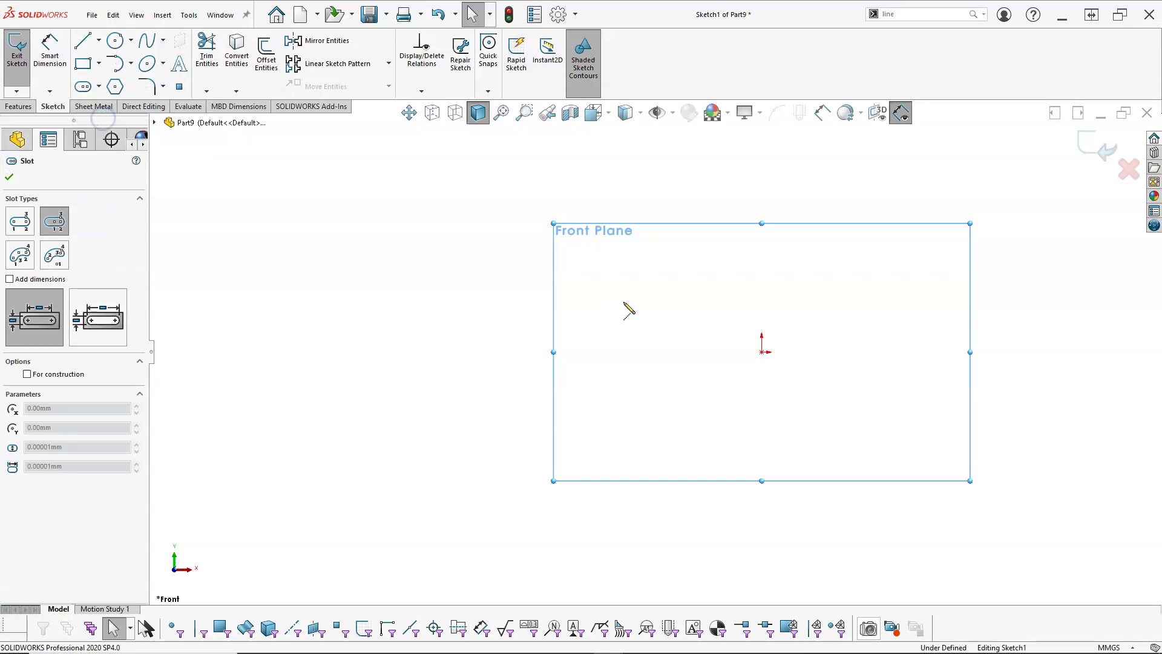
click(762, 352)
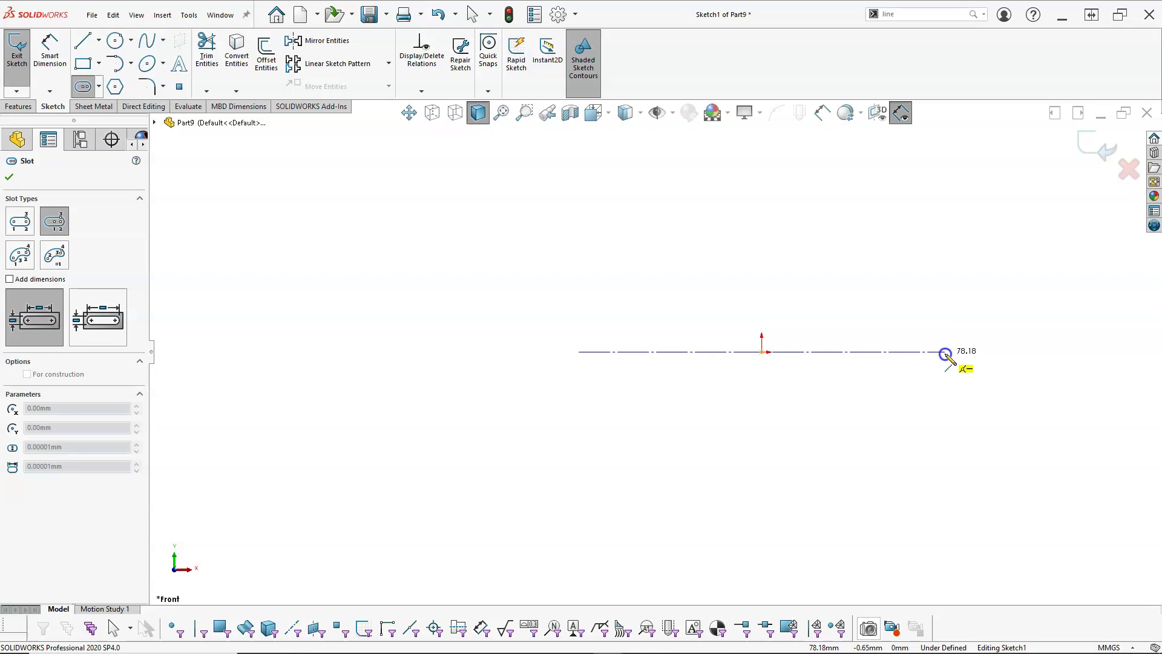
click(945, 352)
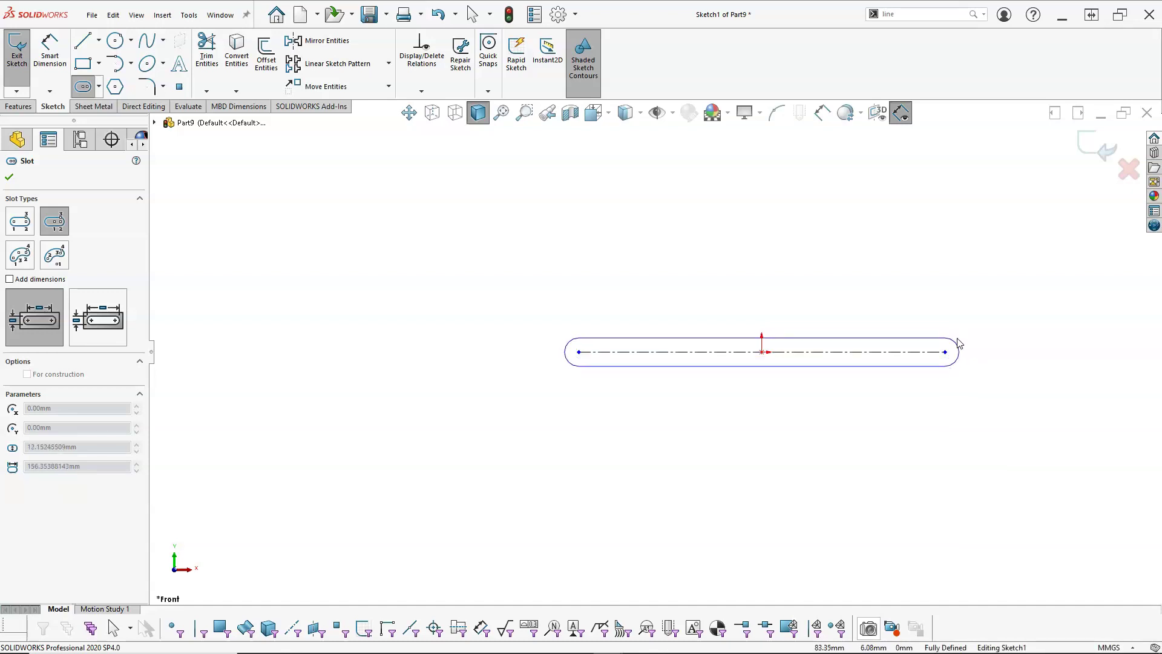
click(958, 343)
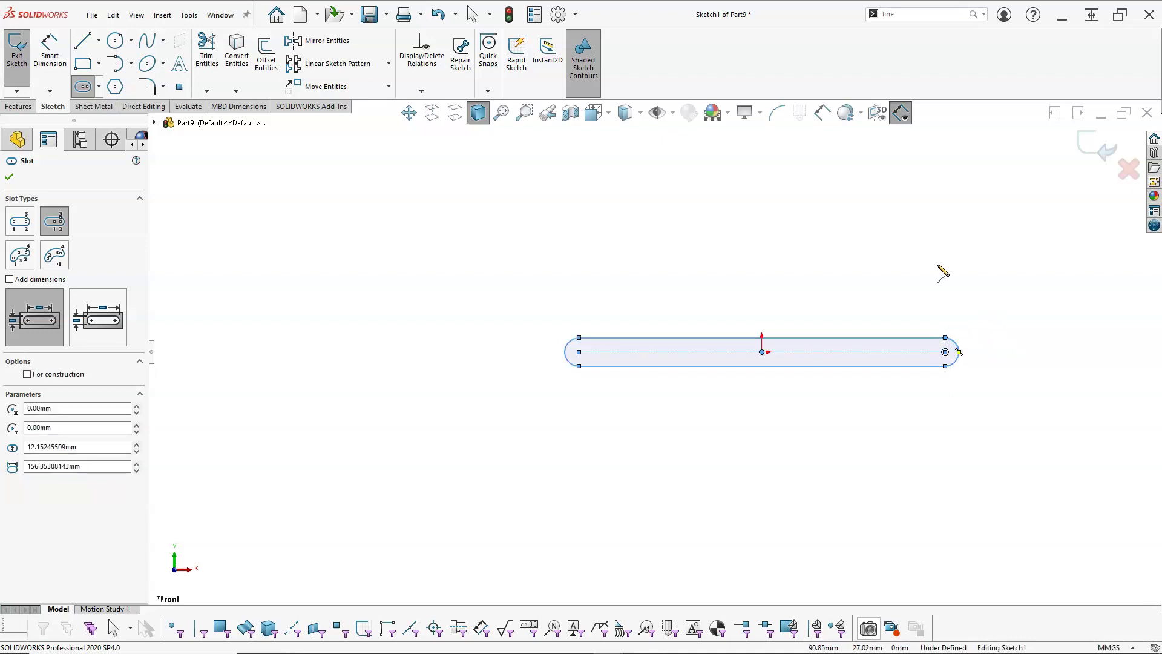
Dimension the slot's centre-to-centre length and set it to 170 mm
right_click(909, 249)
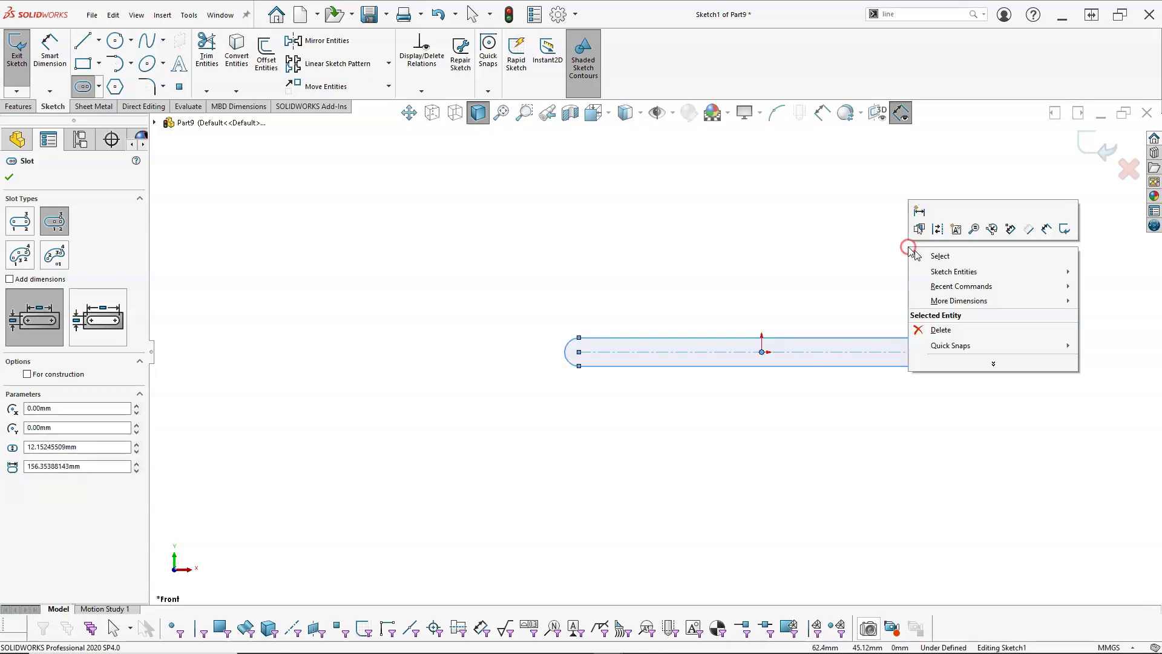
click(1049, 229)
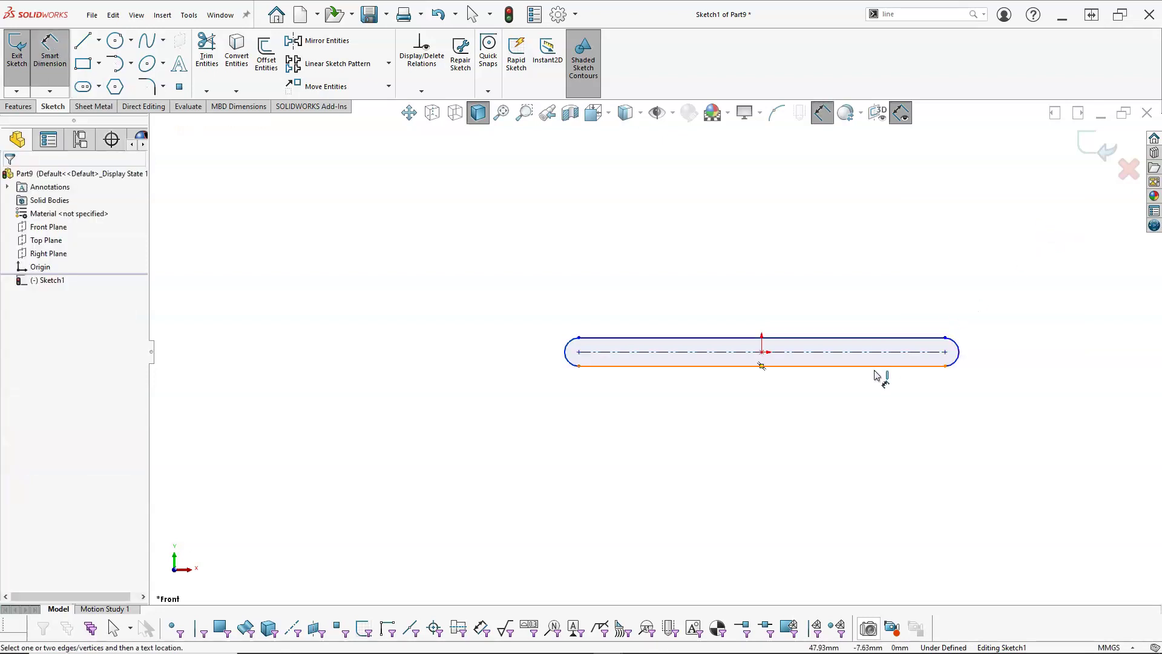
click(724, 339)
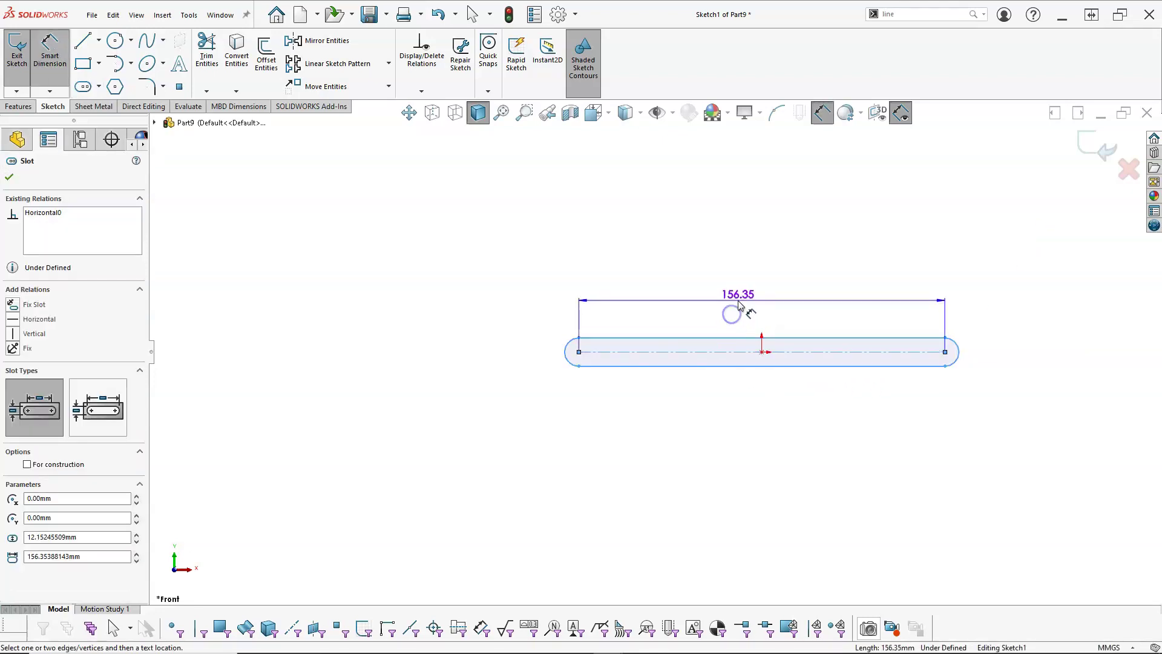
click(739, 303)
text(170)
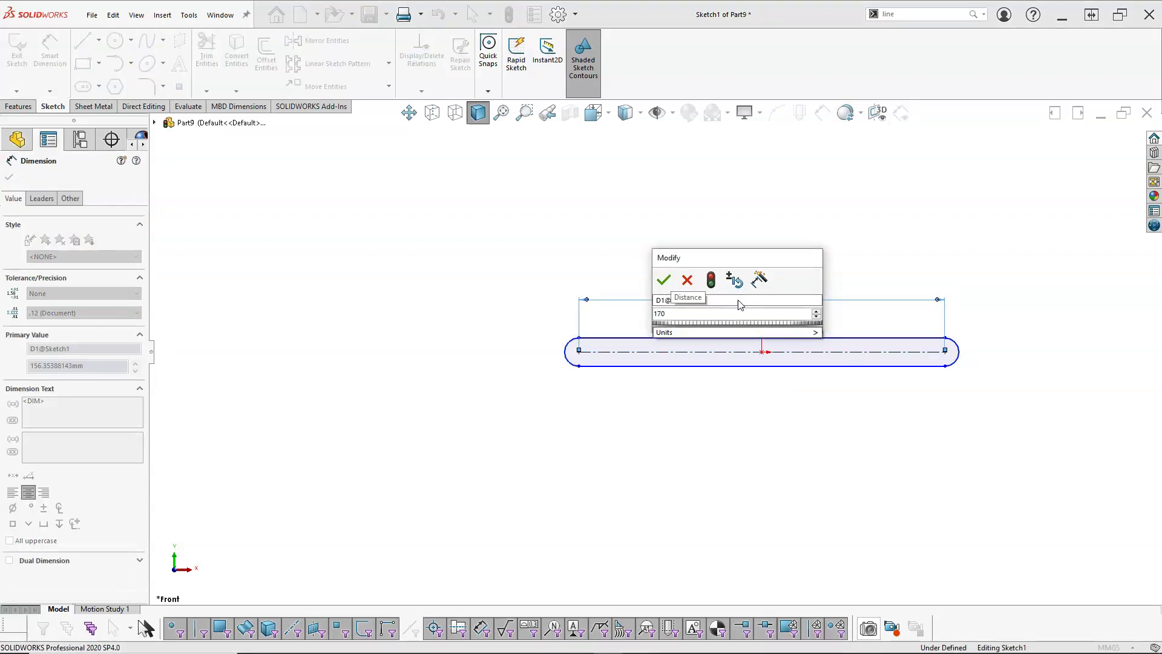
key(Return)
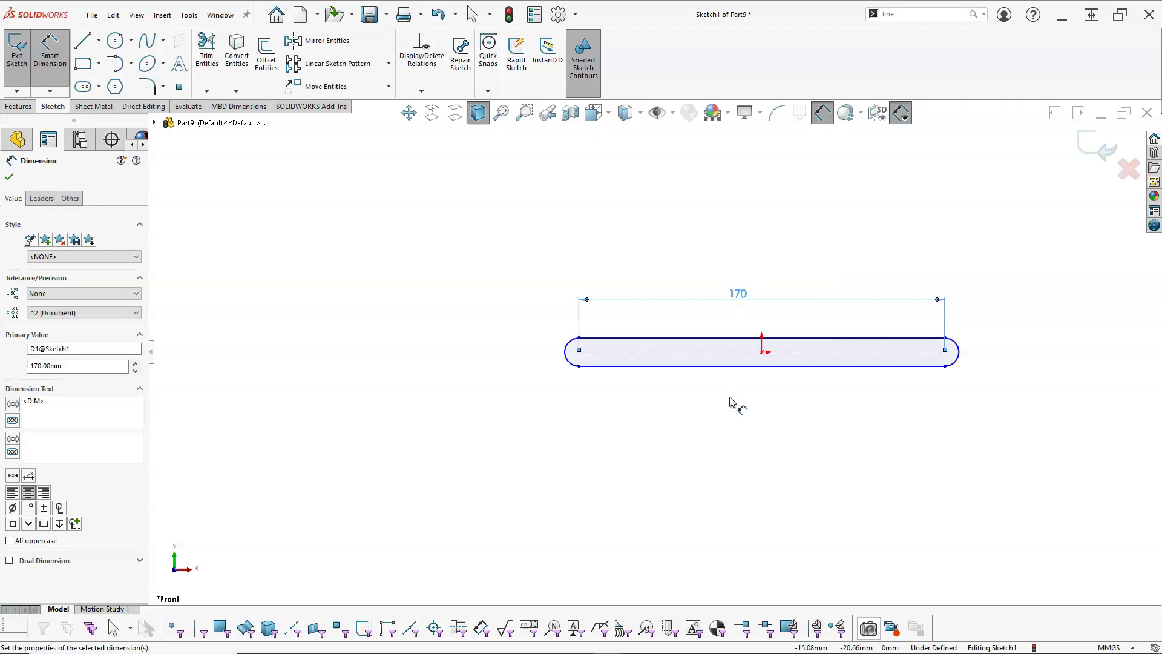
Dimension the radius of the slot's left end arc and set it to 5 mm
click(569, 363)
click(520, 400)
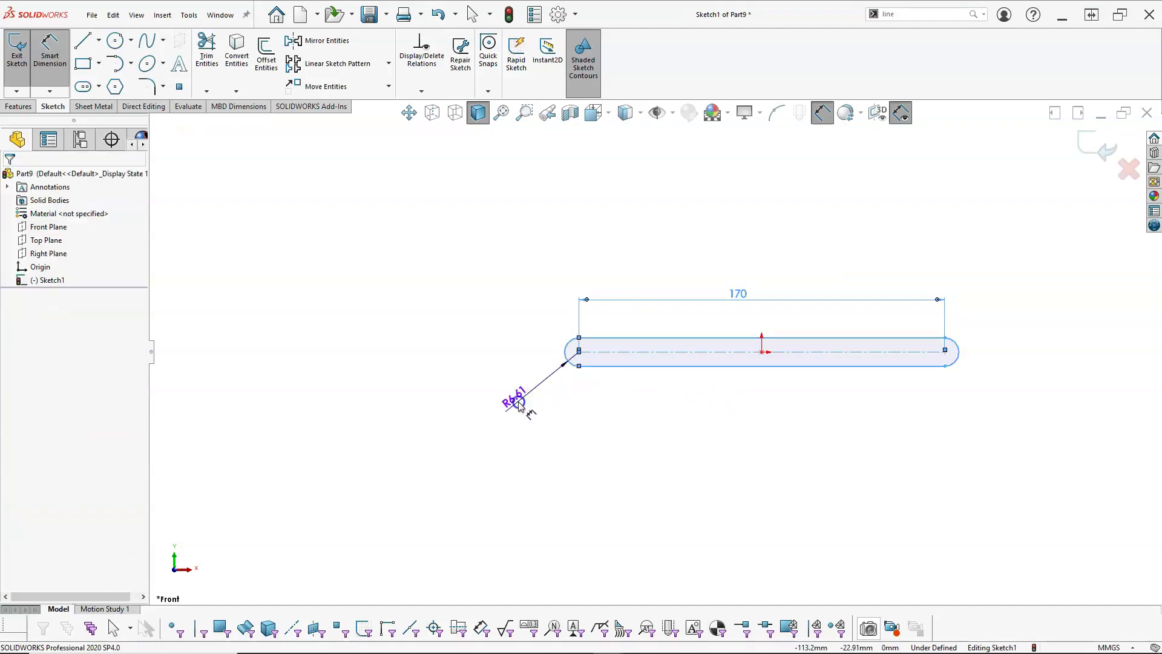
text(5)
key(Return)
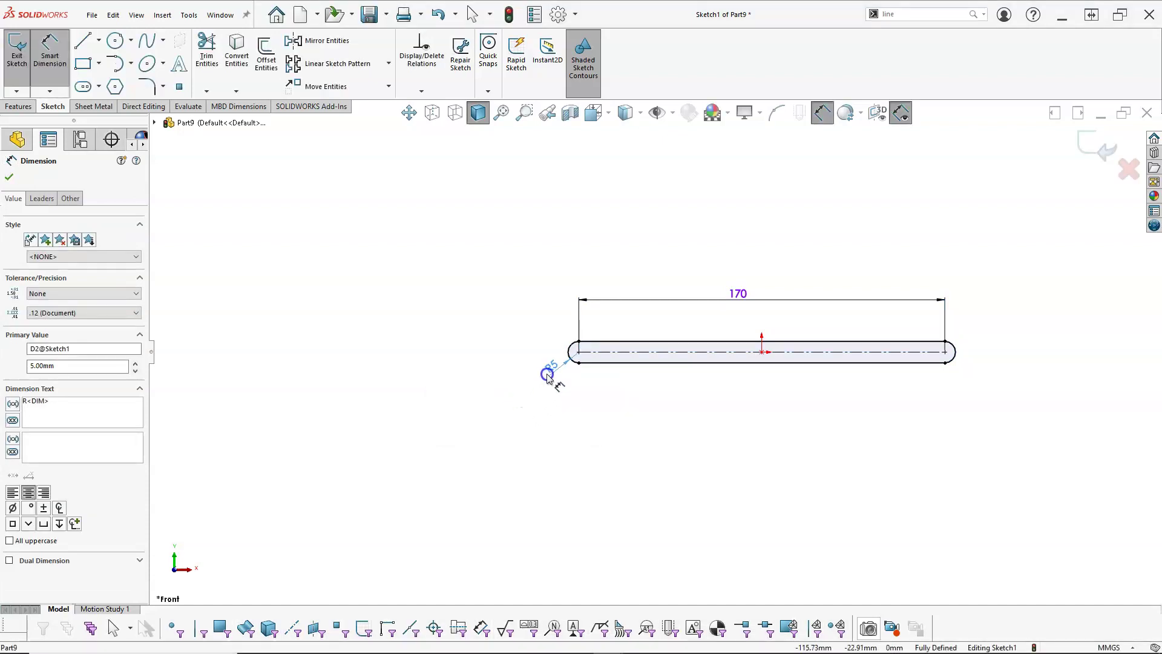
scroll(749, 367, down, 1)
scroll(748, 367, down, 1)
right_click(735, 379)
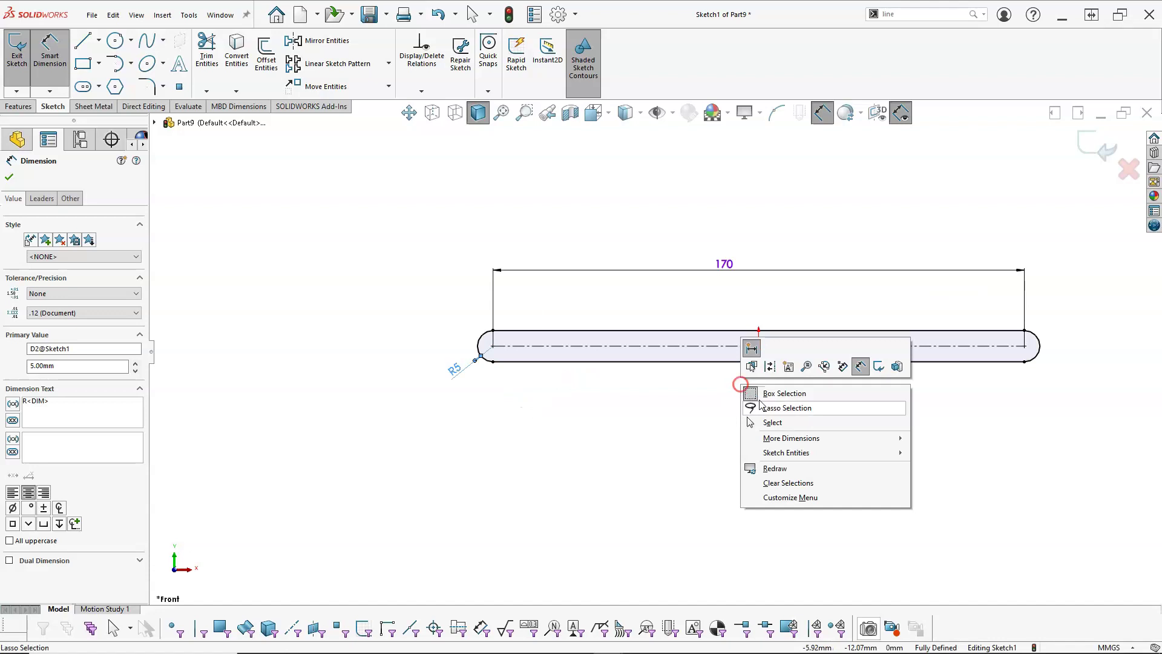
click(783, 420)
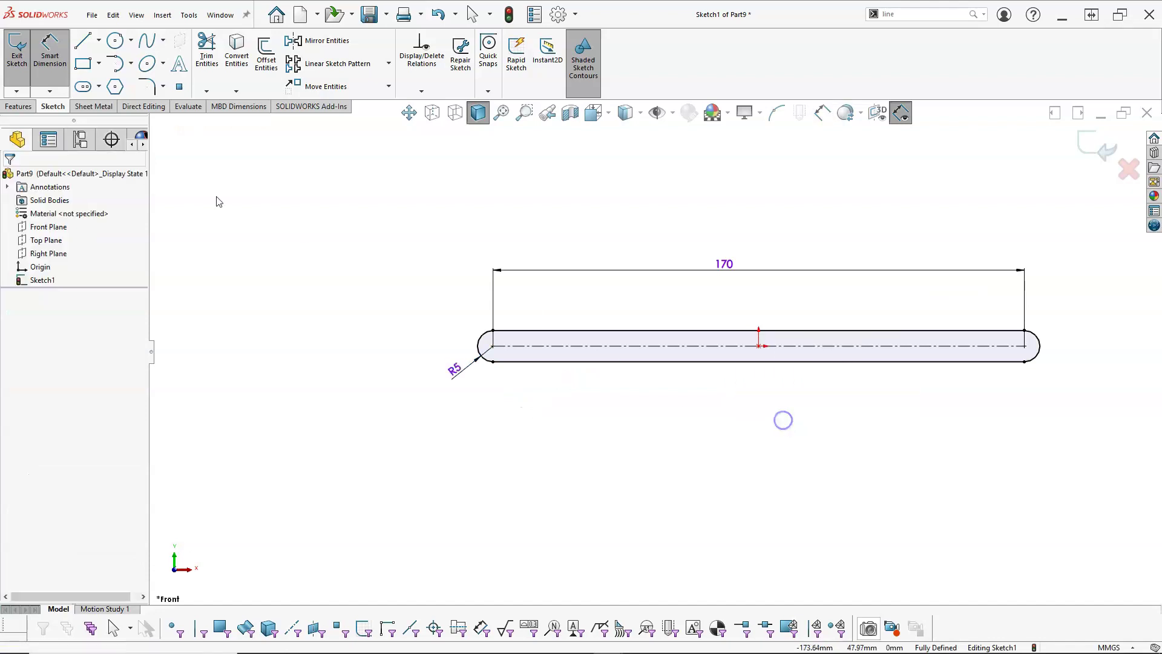
Draw a circle on each of the slot's two arc centres, with radii of about 2.7 mm at the left and 2.6 mm at the right
click(115, 40)
click(493, 346)
click(500, 353)
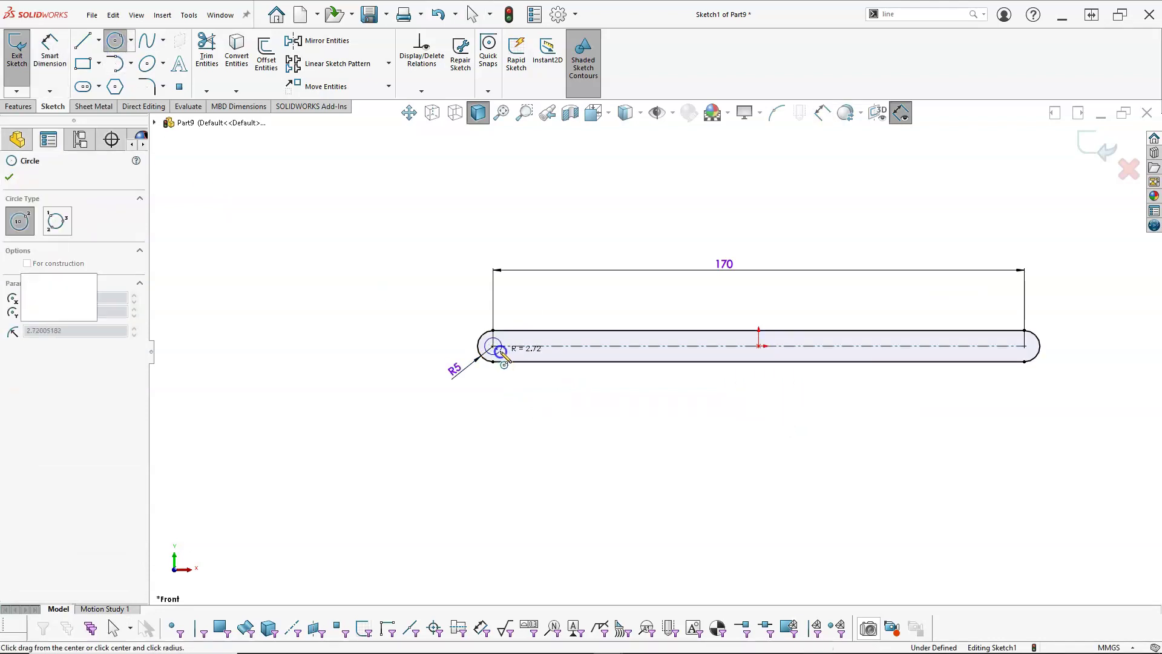
click(1025, 346)
click(1031, 351)
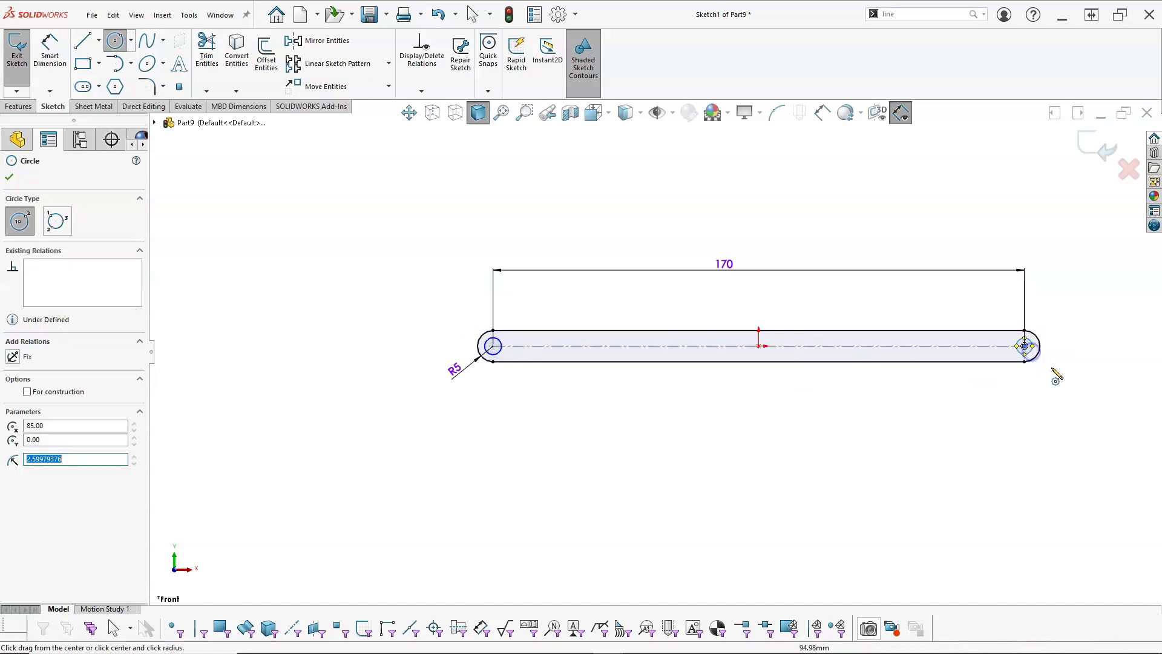
right_click(1062, 382)
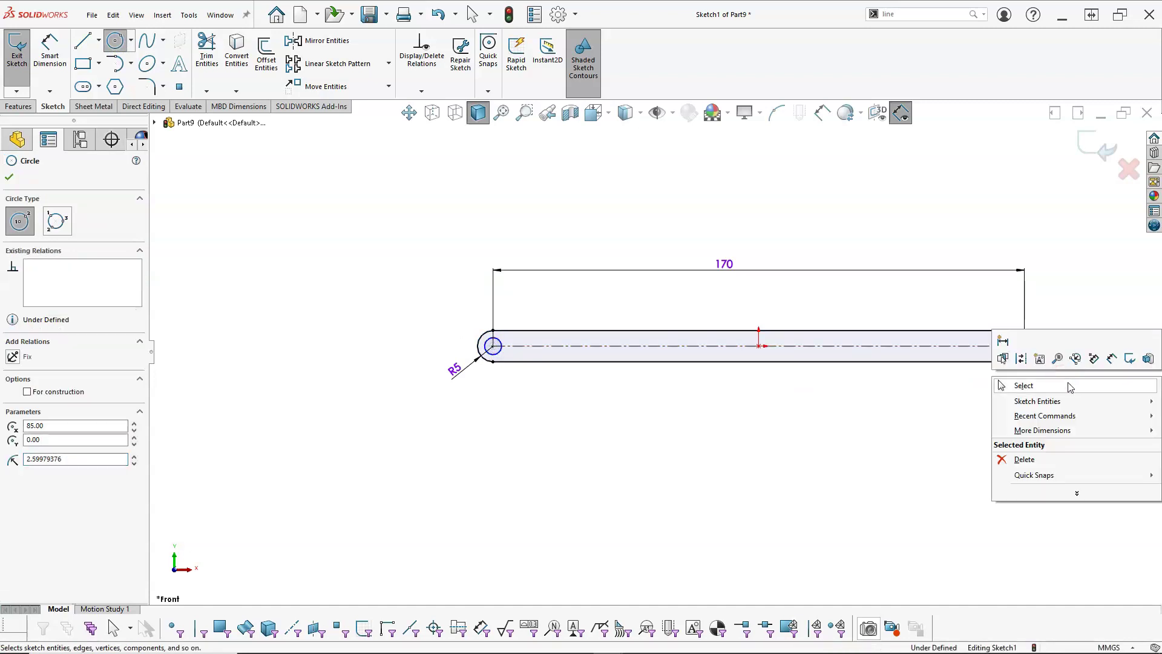
click(1069, 385)
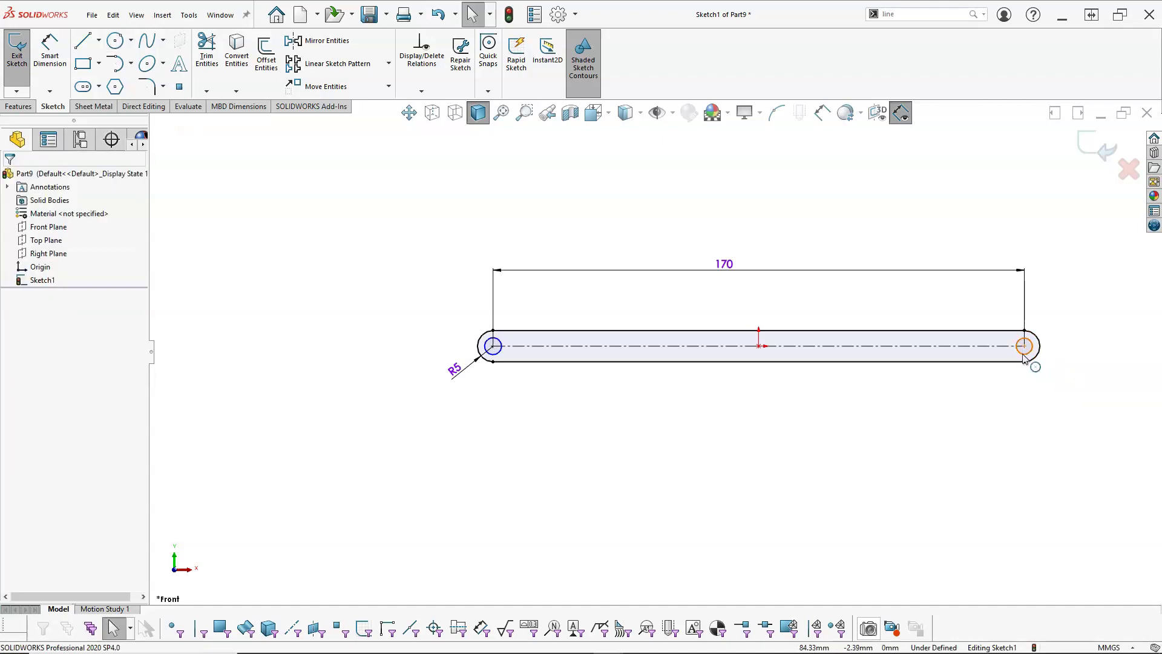
Select both end circles and add an Equal relation between them
click(1024, 353)
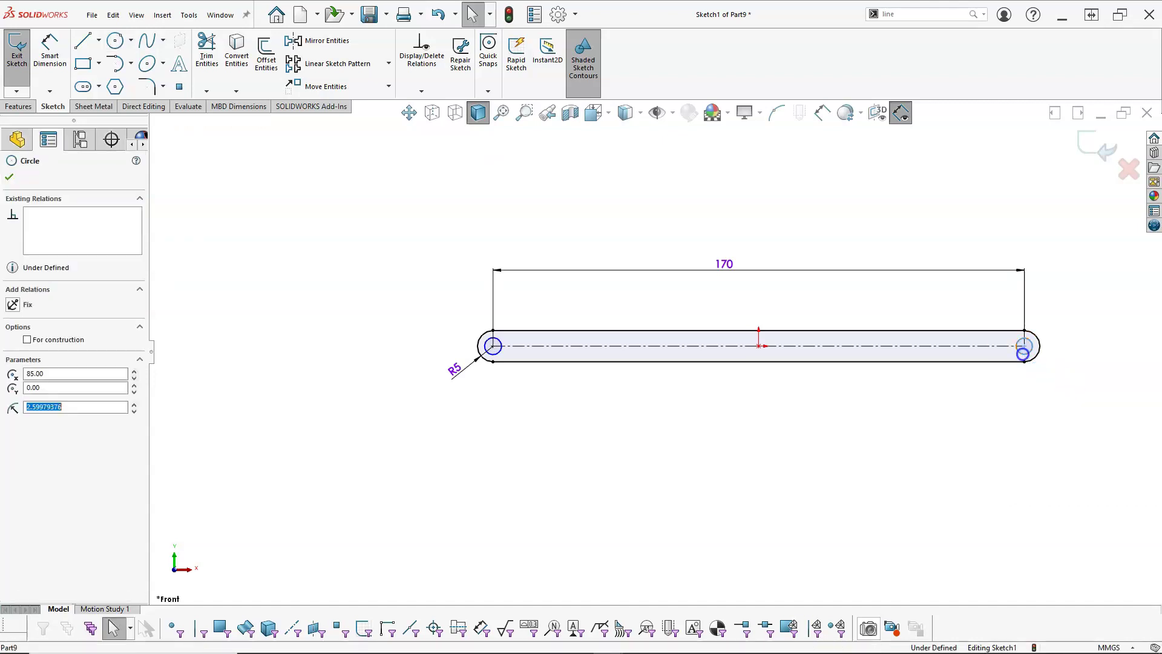
ctrl+click(496, 359)
click(583, 303)
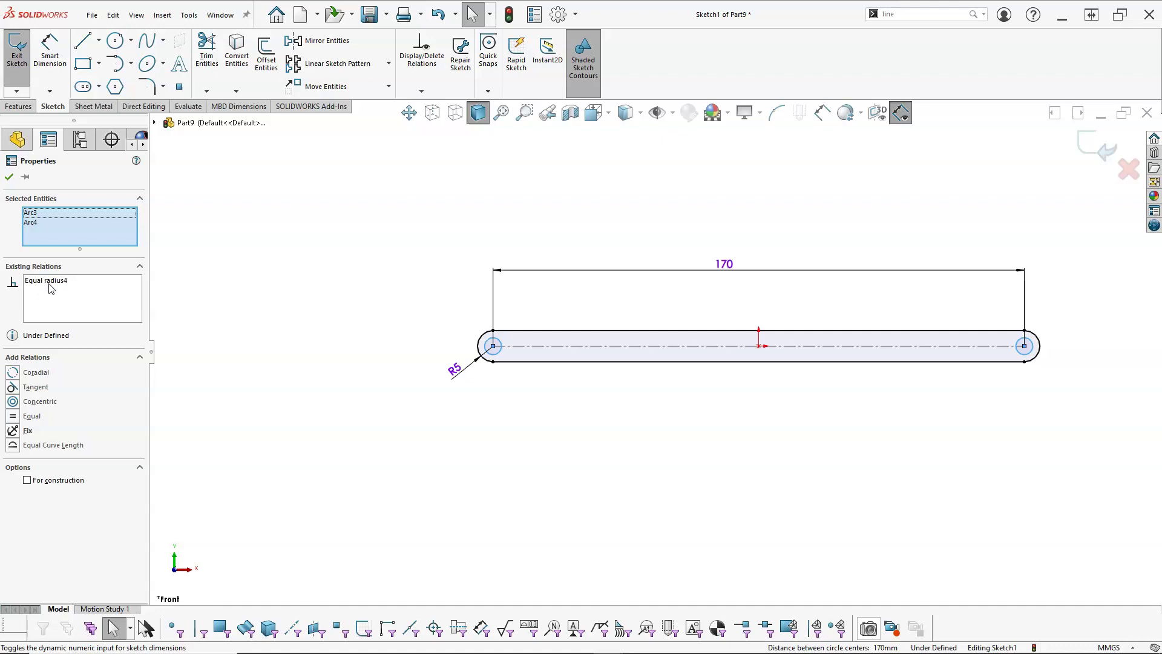
Dimension the diameter of the circle at the slot's left end and set it to 5 mm
click(49, 51)
click(489, 340)
click(444, 344)
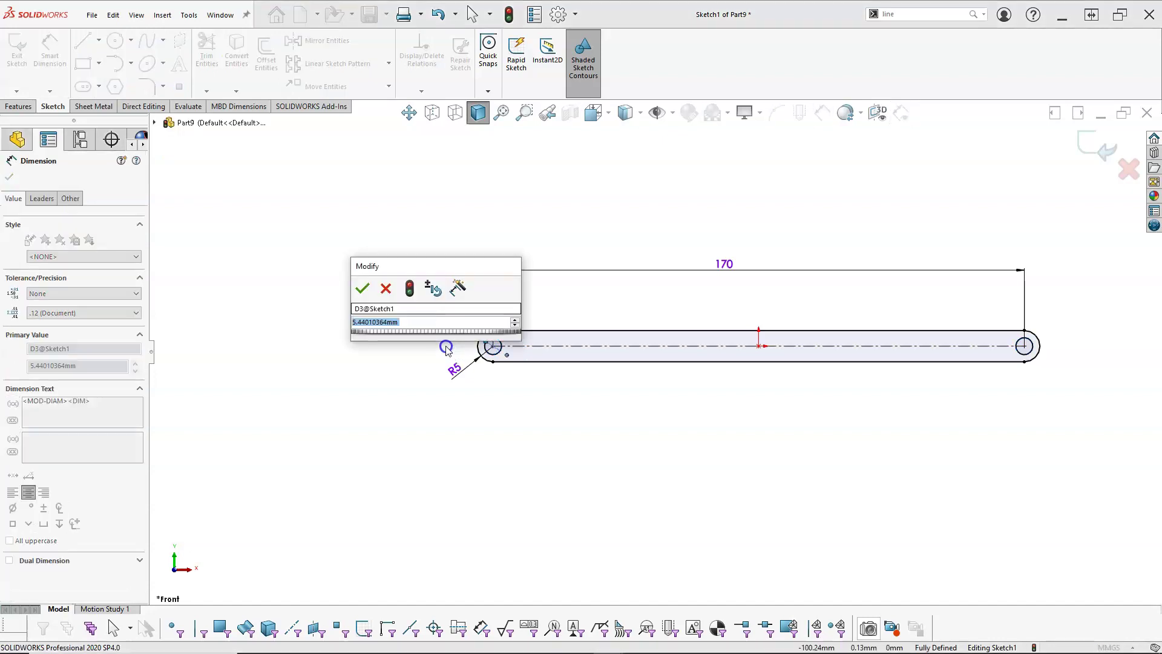
text(5)
key(Return)
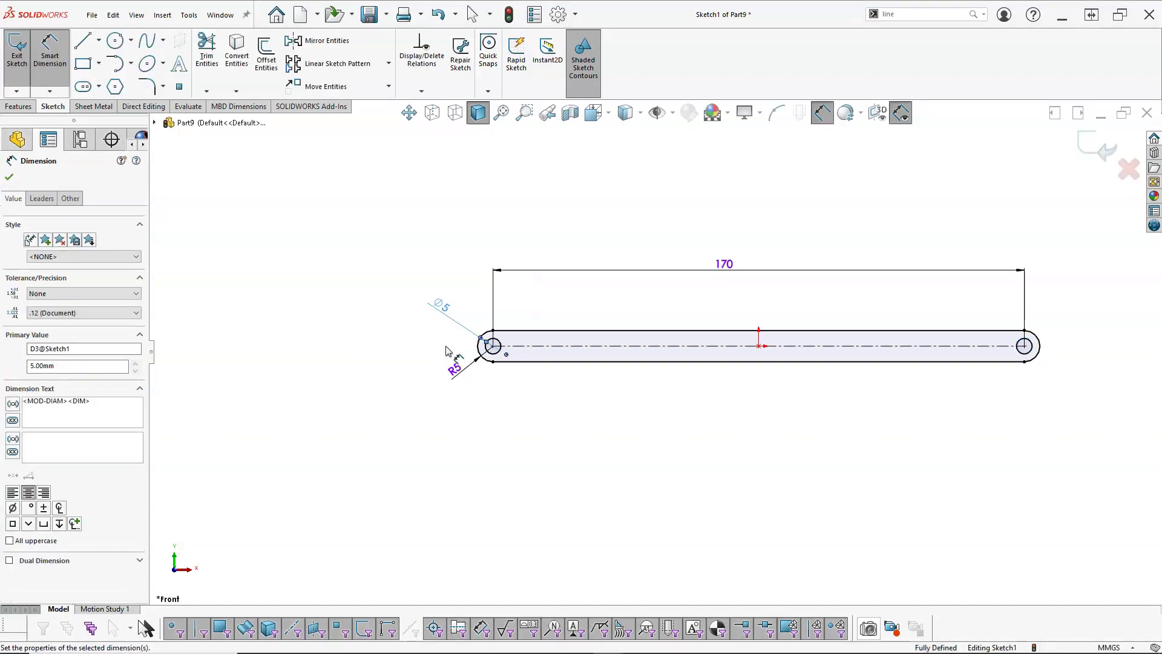
Extrude the slot profile with its two holes as a Blind boss 5 mm deep
click(20, 107)
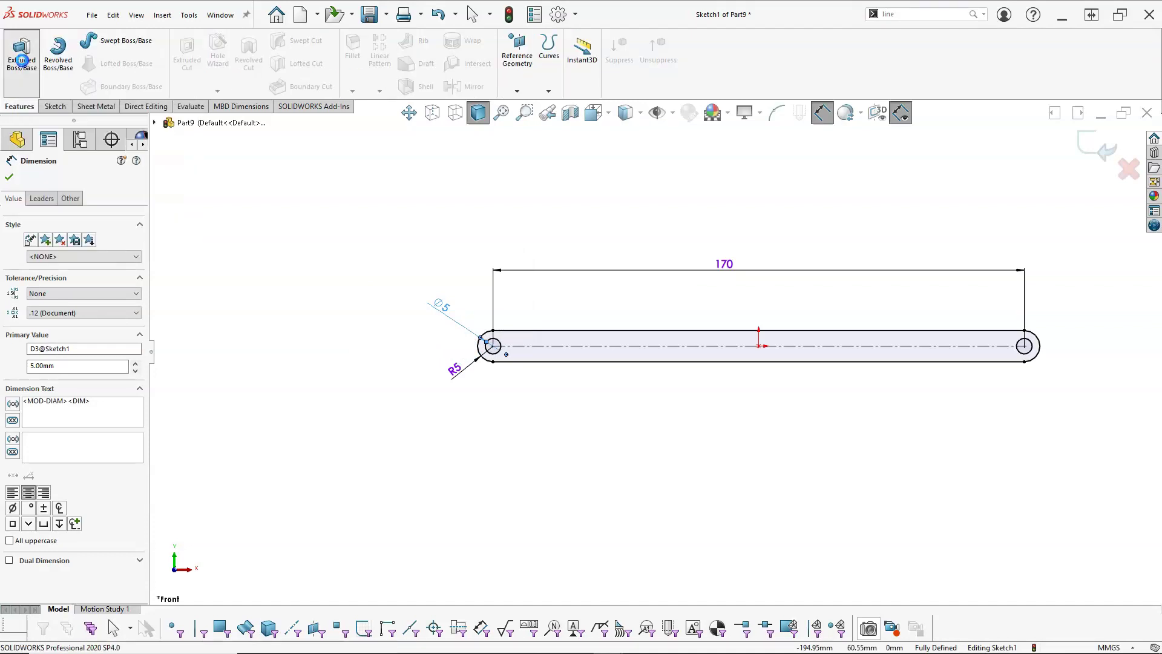
click(21, 60)
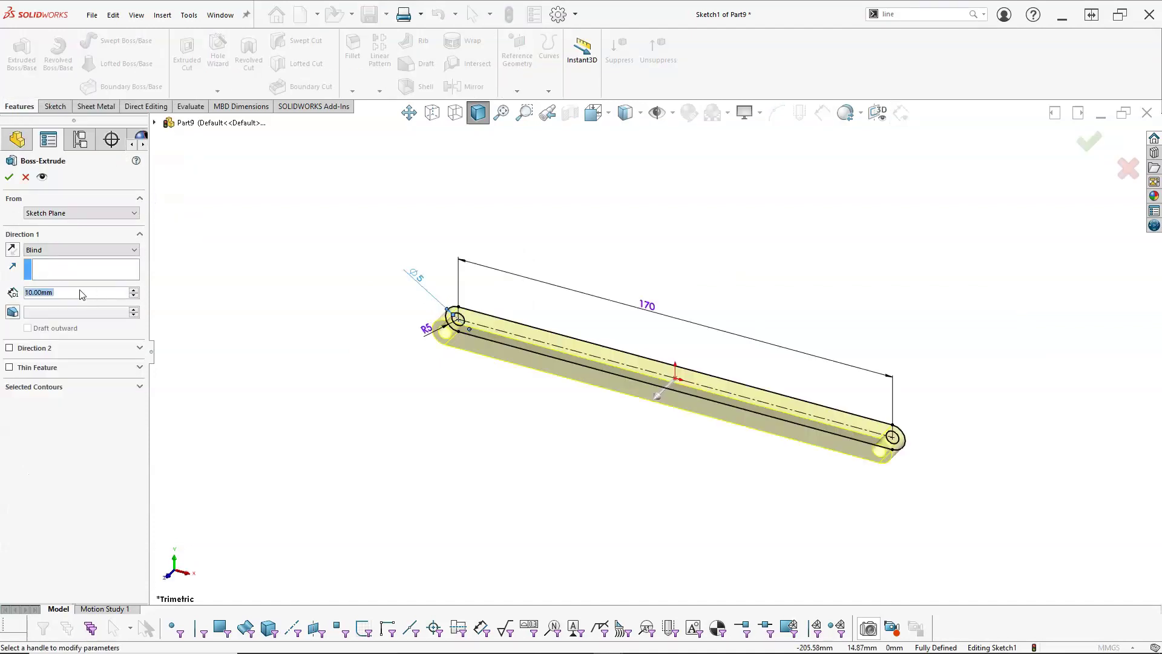
text(5)
key(Return)
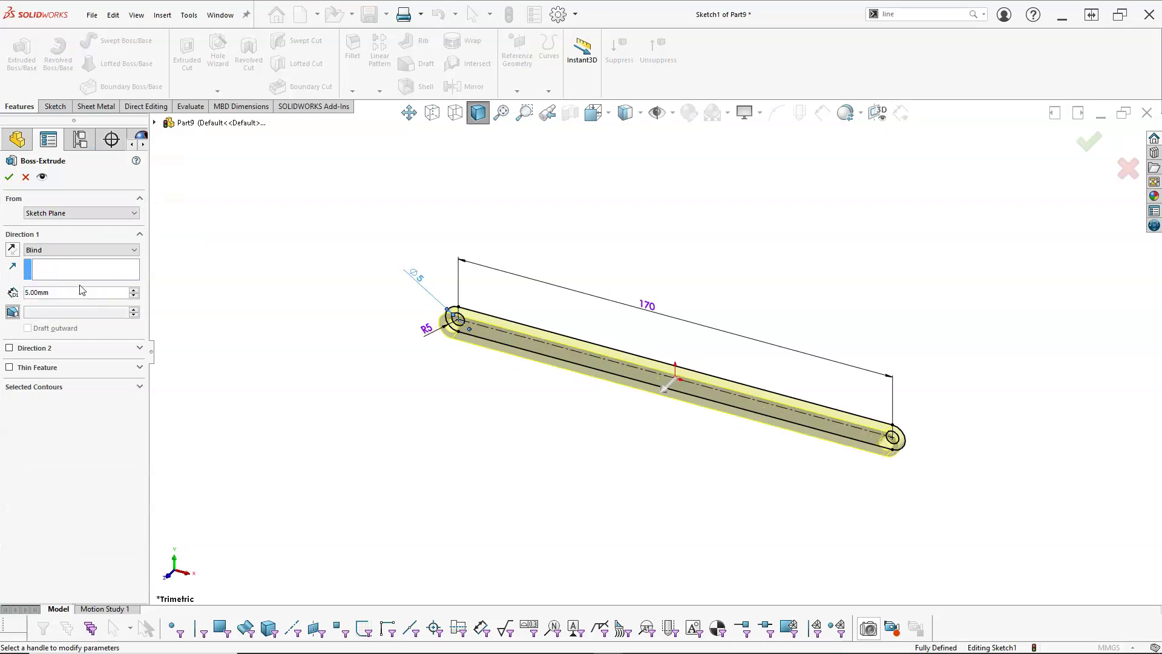
click(9, 177)
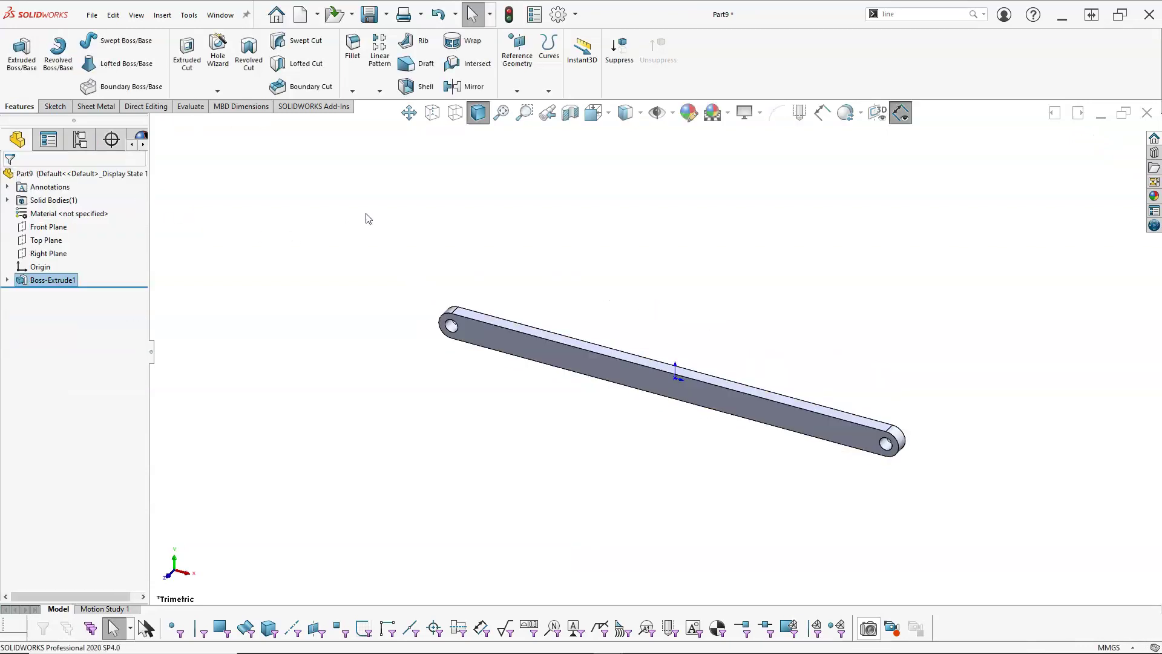
Save the part in the P5-17 folder under the file name Arm
click(369, 14)
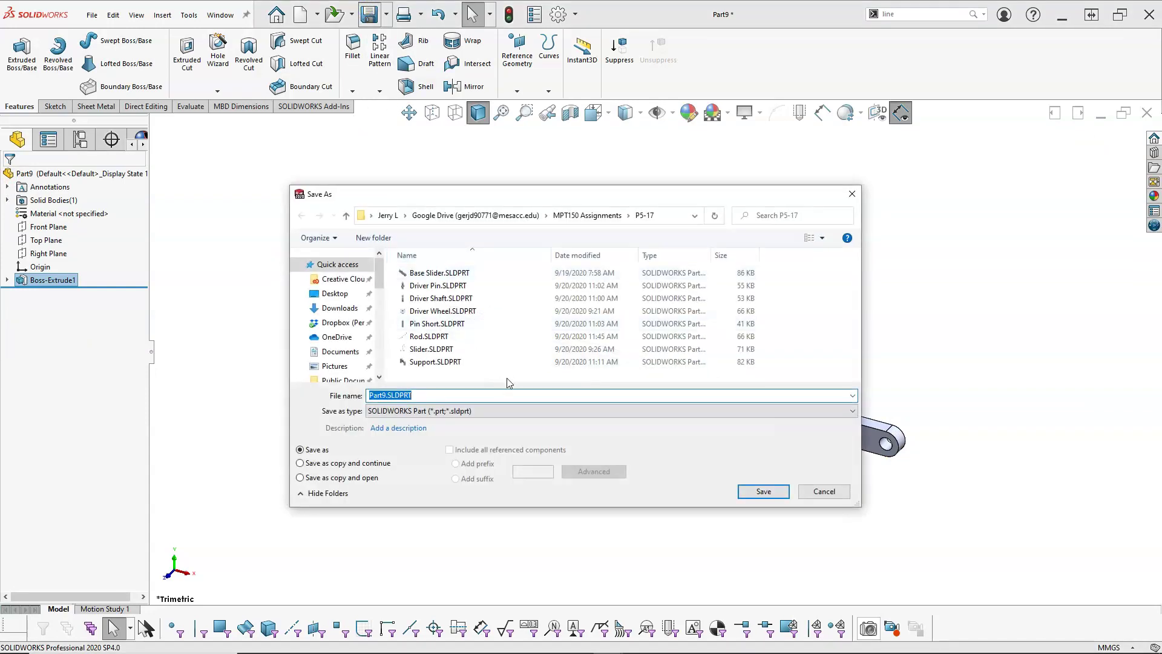
text(Arm)
click(769, 492)
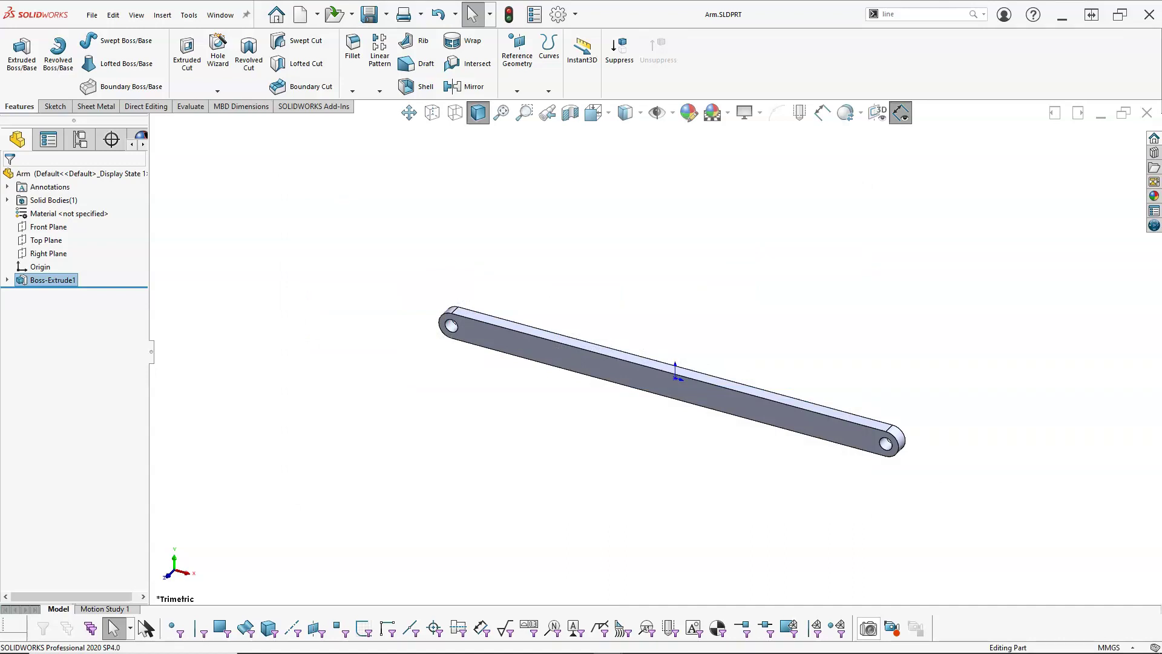
Switch to the Kindle textbook and go back to page 371 to examine the Project 5-17 slider assembly
drag(1161, 31, 523, 25)
mouse_move(1021, 256)
mouse_down()
mouse_move(1025, 295)
mouse_move(1035, 67)
mouse_up()
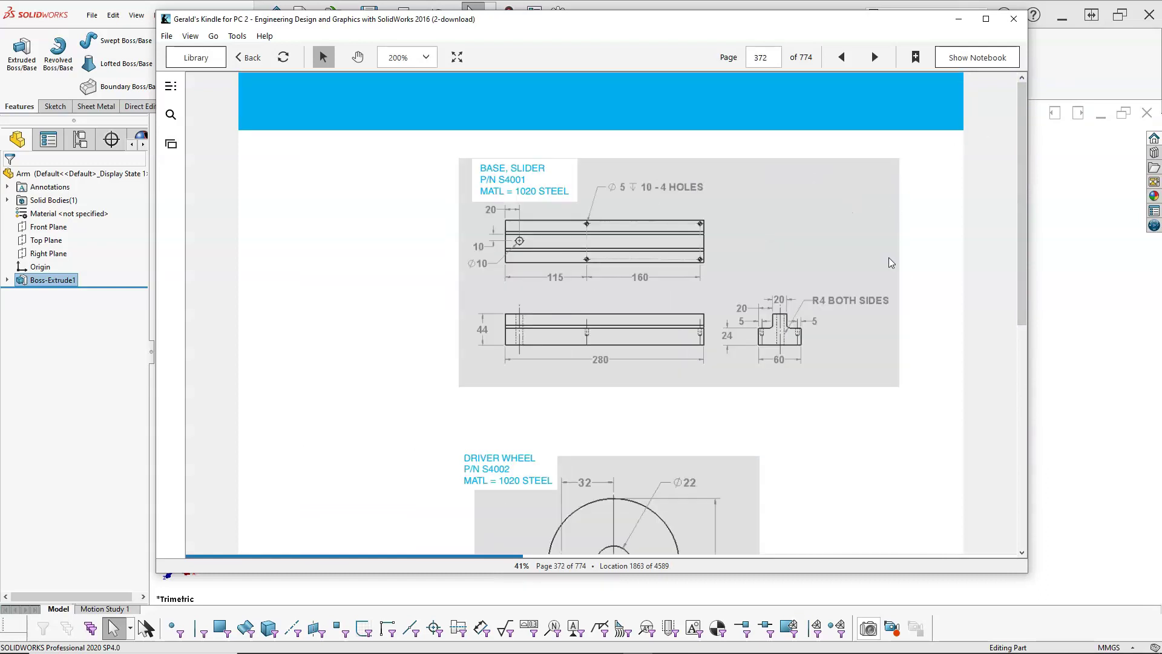
scroll(891, 262, up, 1)
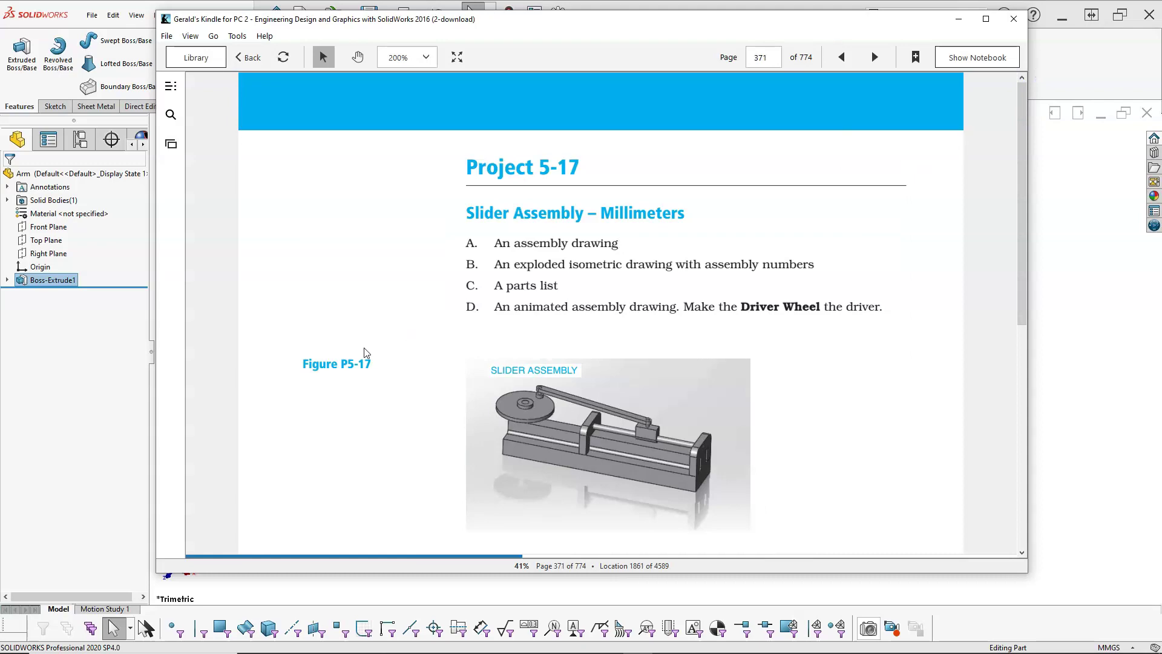